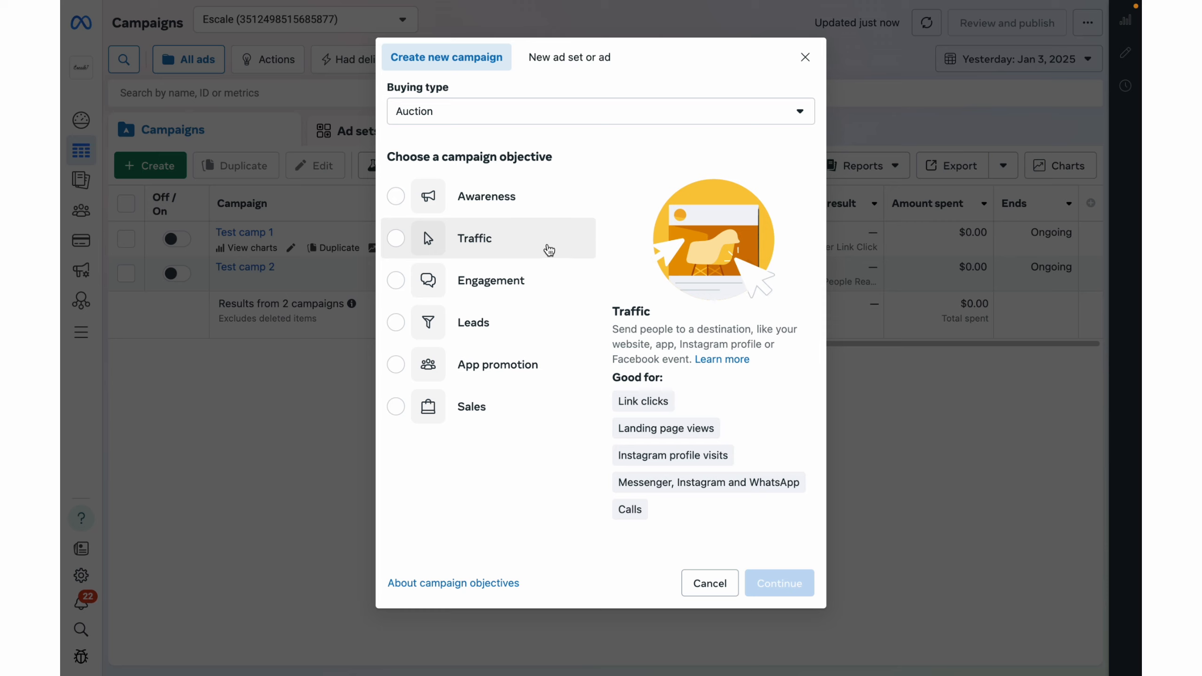
Create a new auction campaign with the Traffic objective, using the manual traffic campaign setup.
left_click(413, 238)
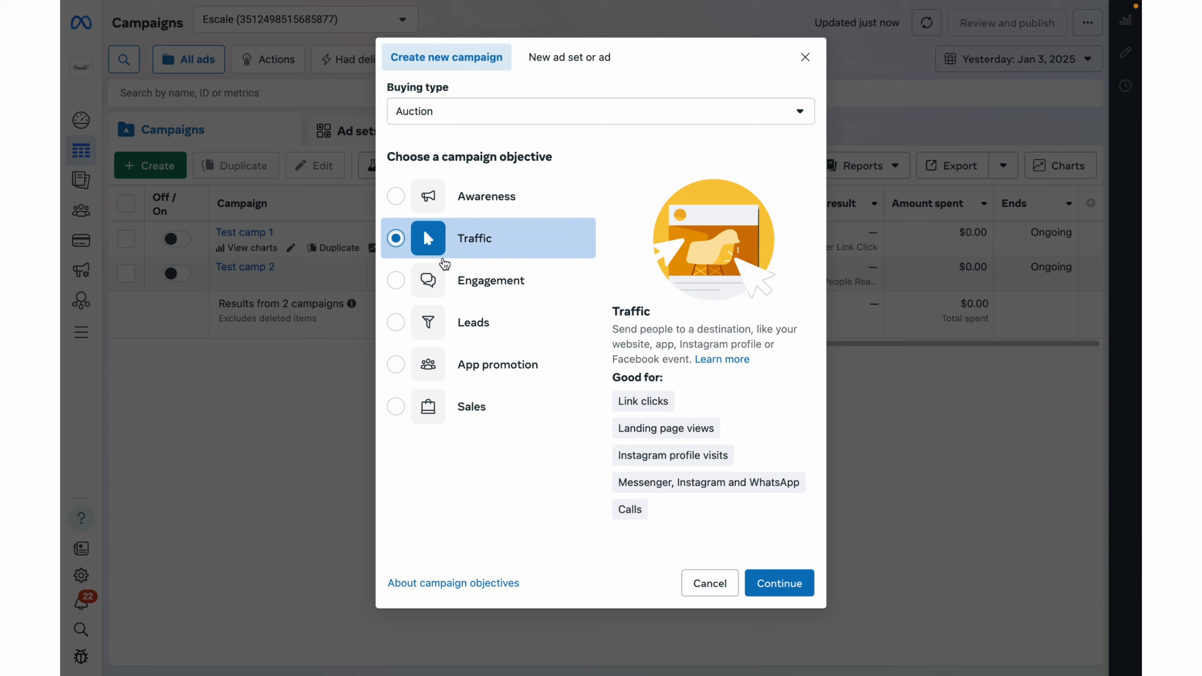
left_click(797, 582)
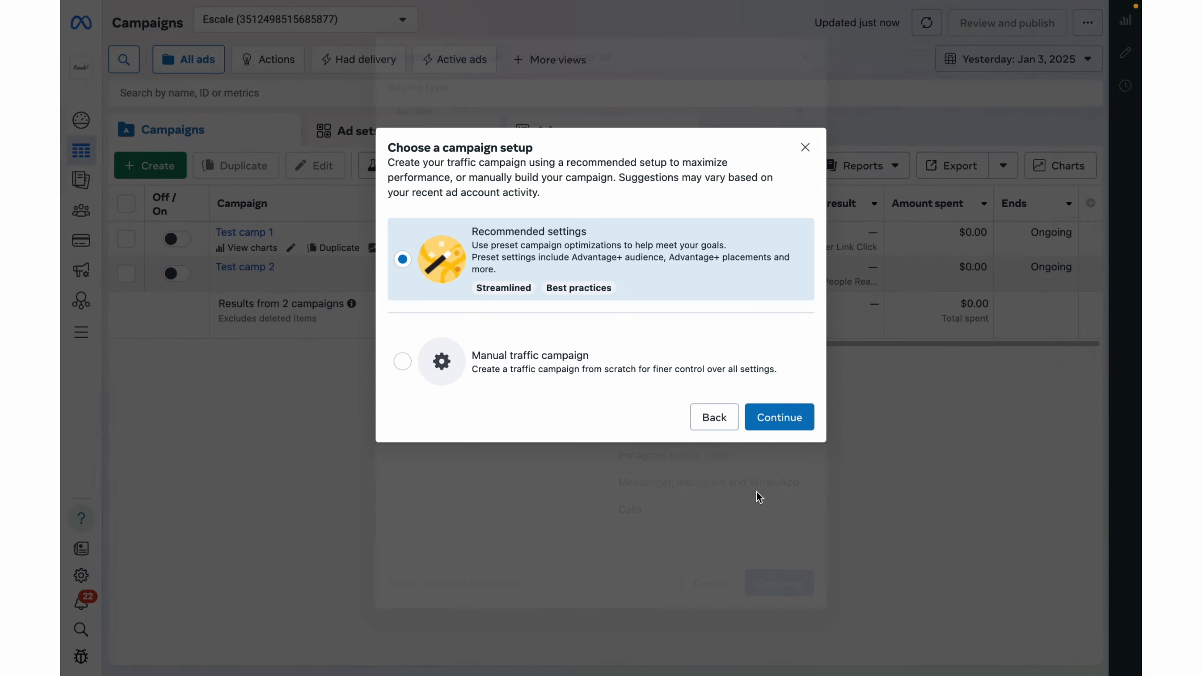
left_click(475, 359)
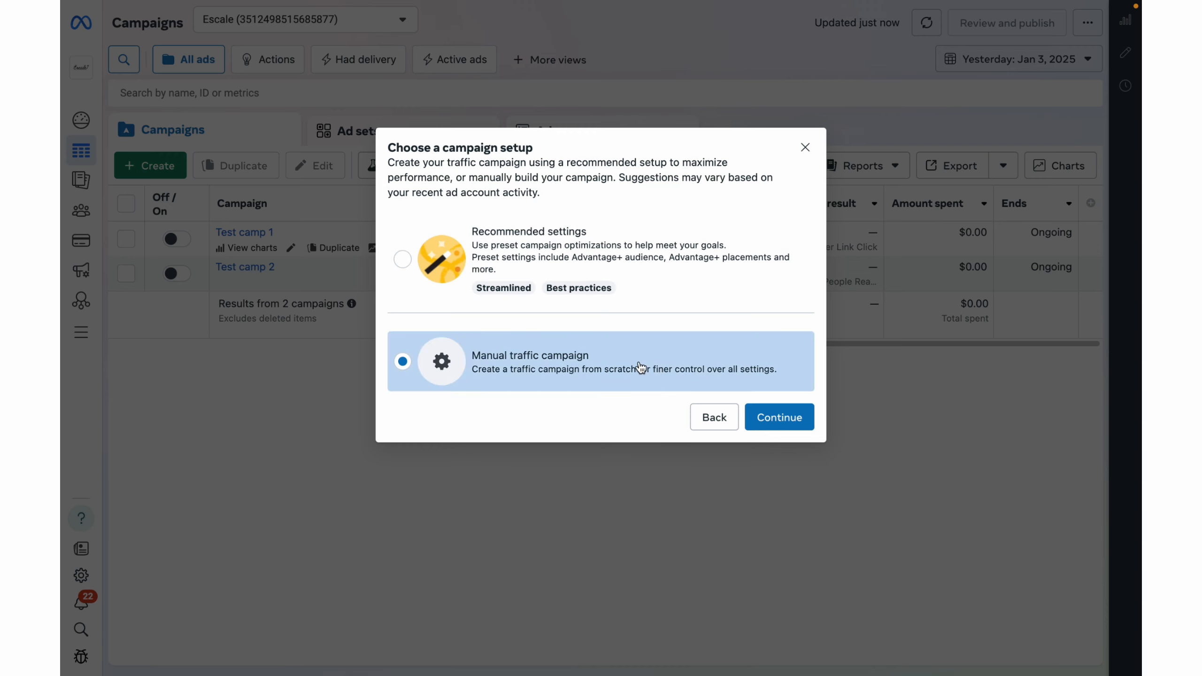
left_click(766, 422)
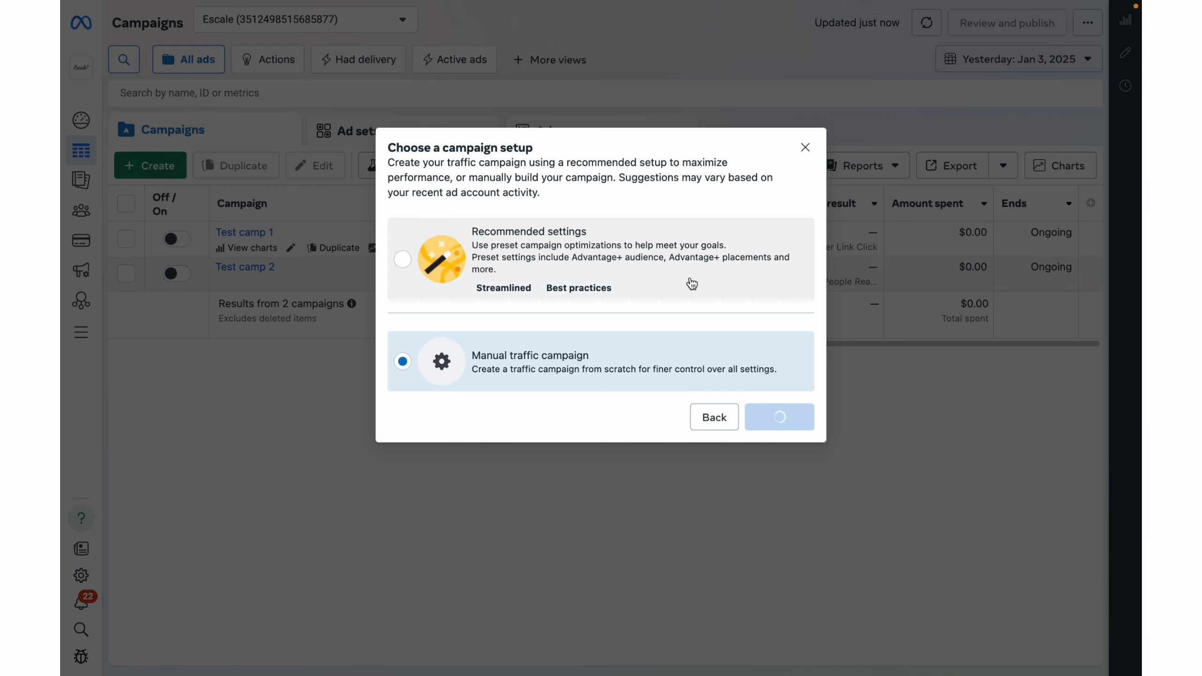
Turn on the A/B test for New Traffic Campaign and proceed to its ad set settings.
scroll(656, 475, "down", 4)
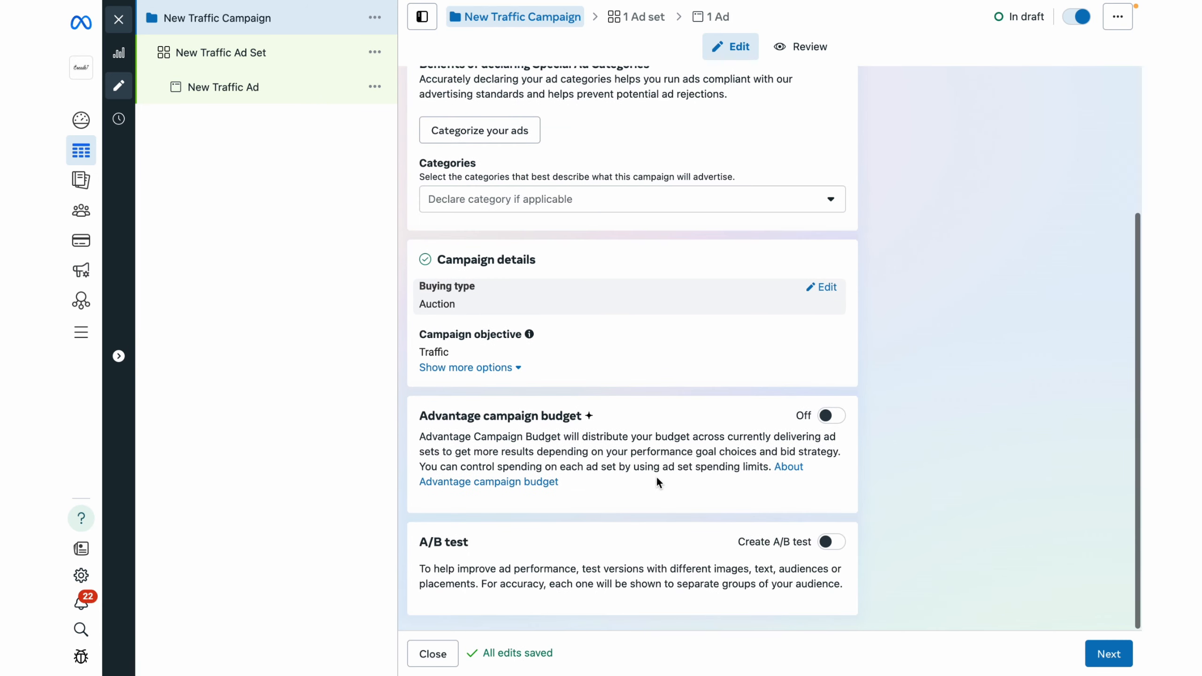
left_click(833, 545)
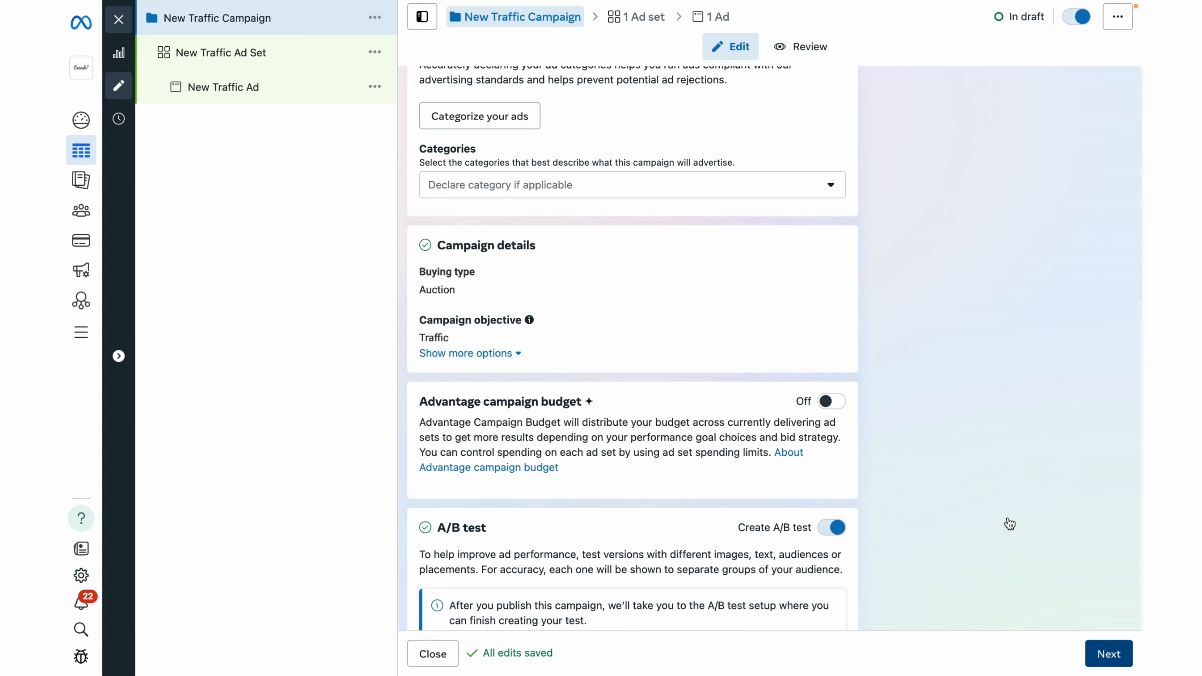
scroll(733, 351, "down", 1)
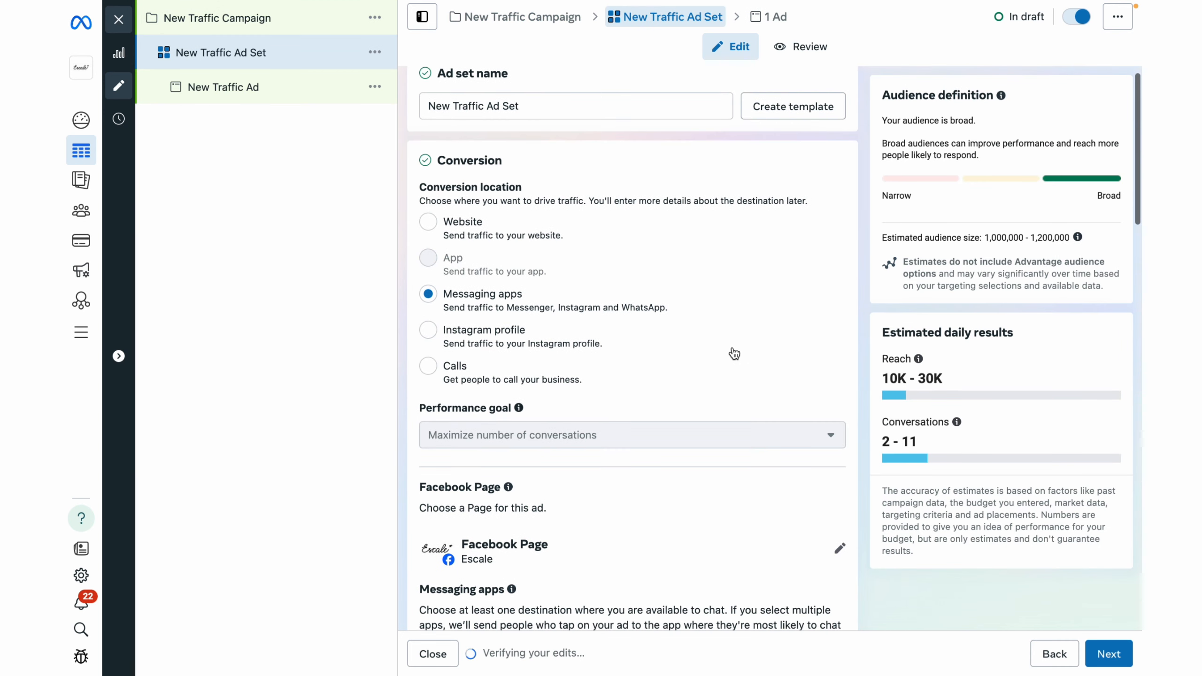
scroll(734, 354, "up", 1)
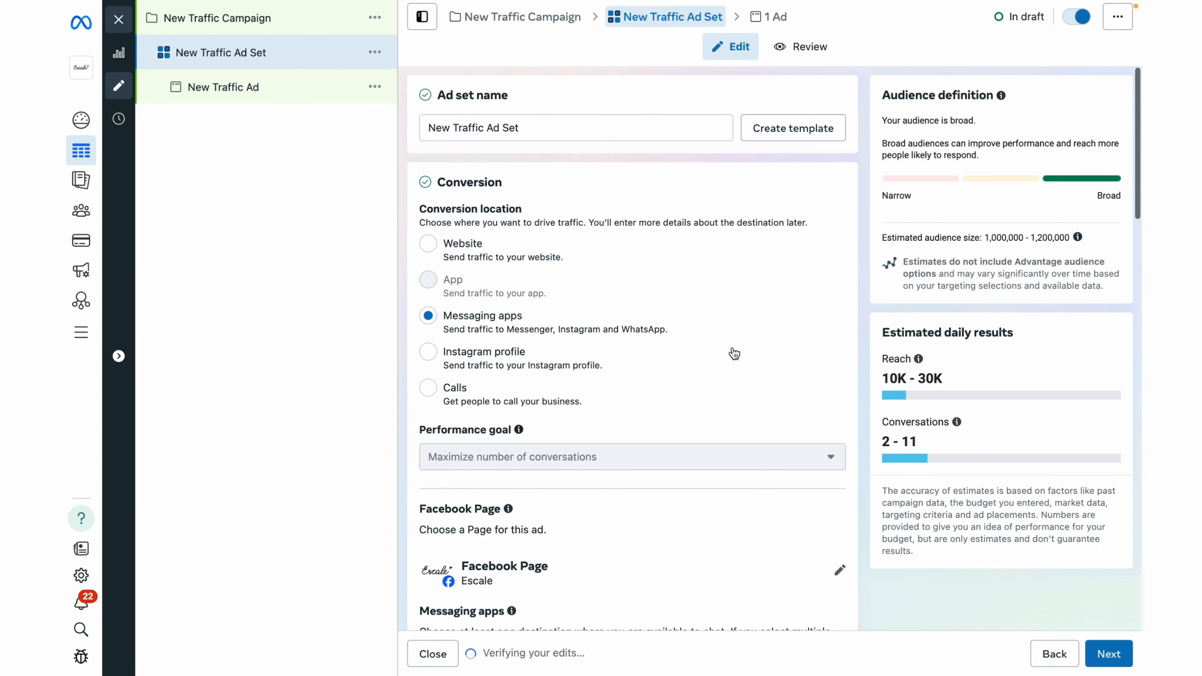
Open the campaign's ad, start an image ad creative and choose the untitled 2000 × 437 image as its media.
left_click(773, 19)
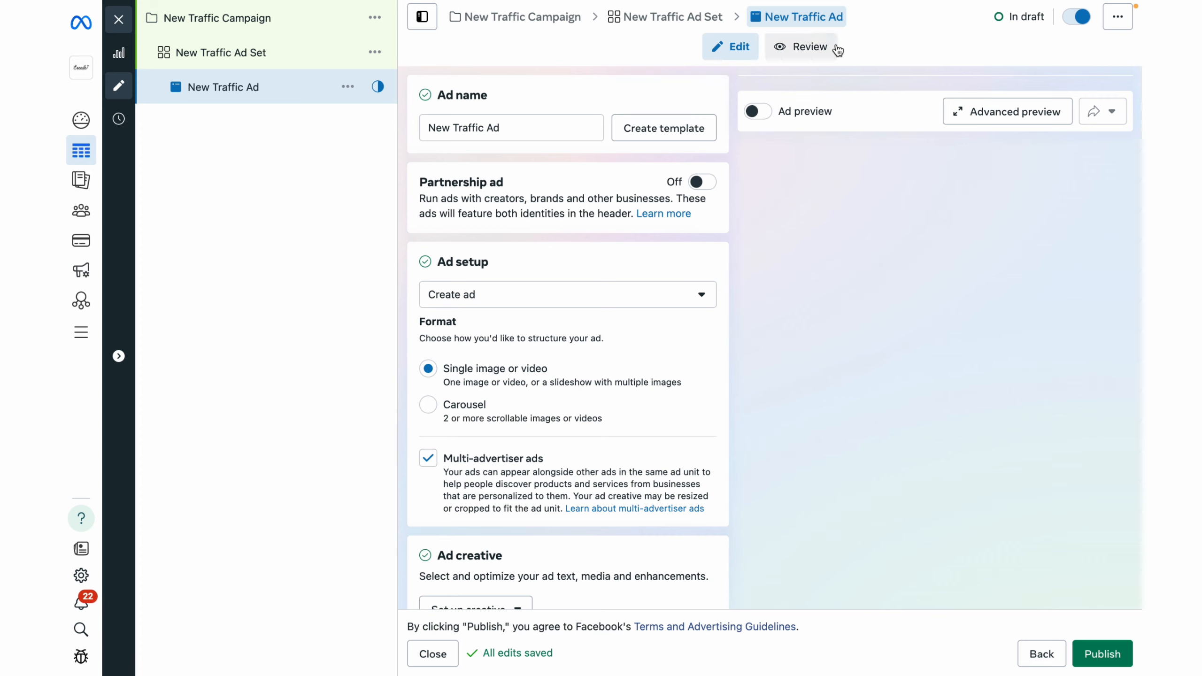
scroll(755, 462, "down", 1)
scroll(756, 464, "down", 1)
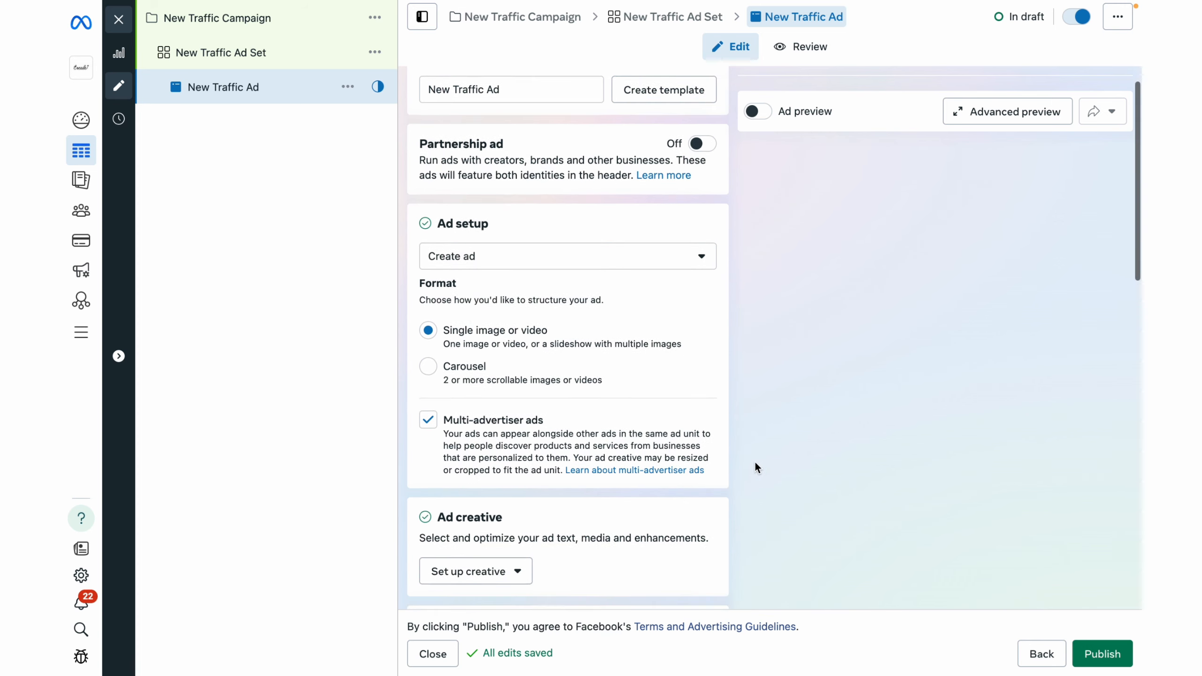
left_click(516, 566)
left_click(498, 604)
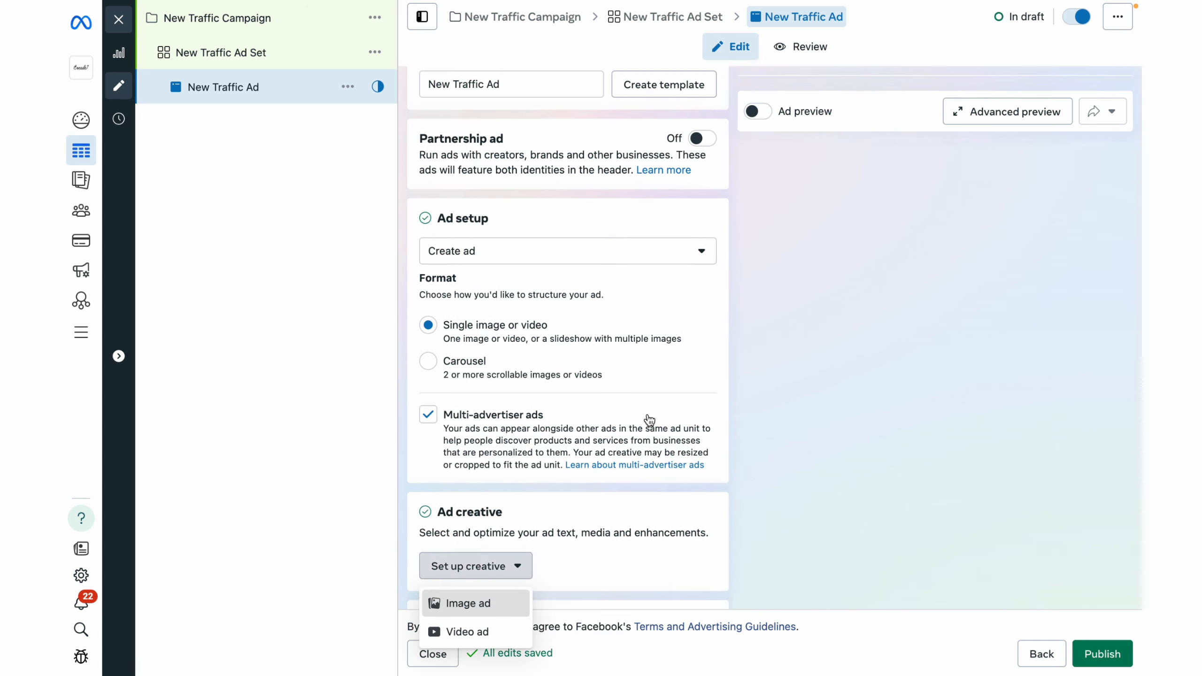
left_click(241, 128)
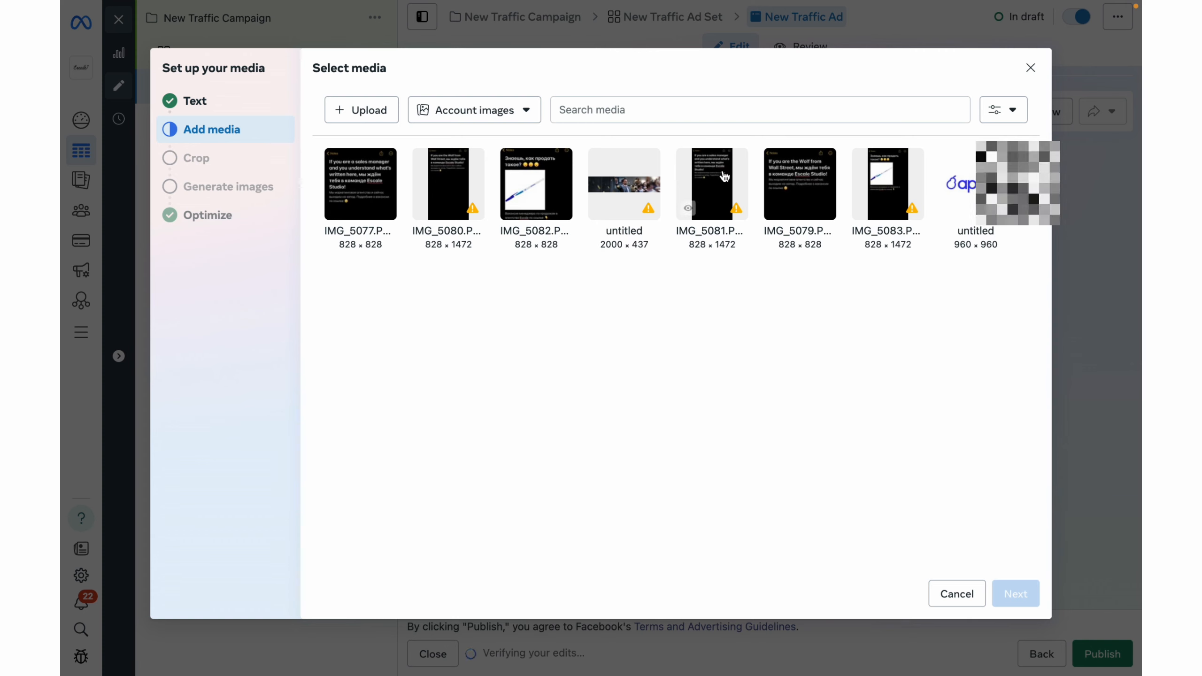
left_click(624, 185)
Enter "Hi" as both the primary text and the description of the ad.
left_click(246, 108)
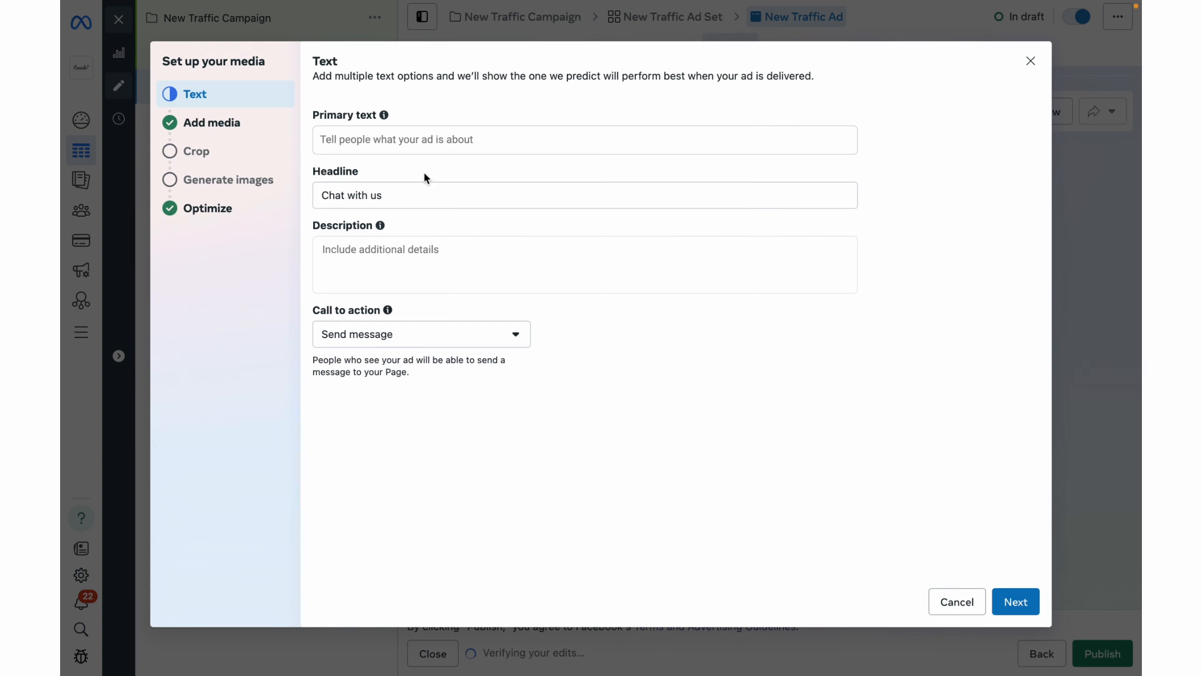
left_click(465, 139)
type("Hi")
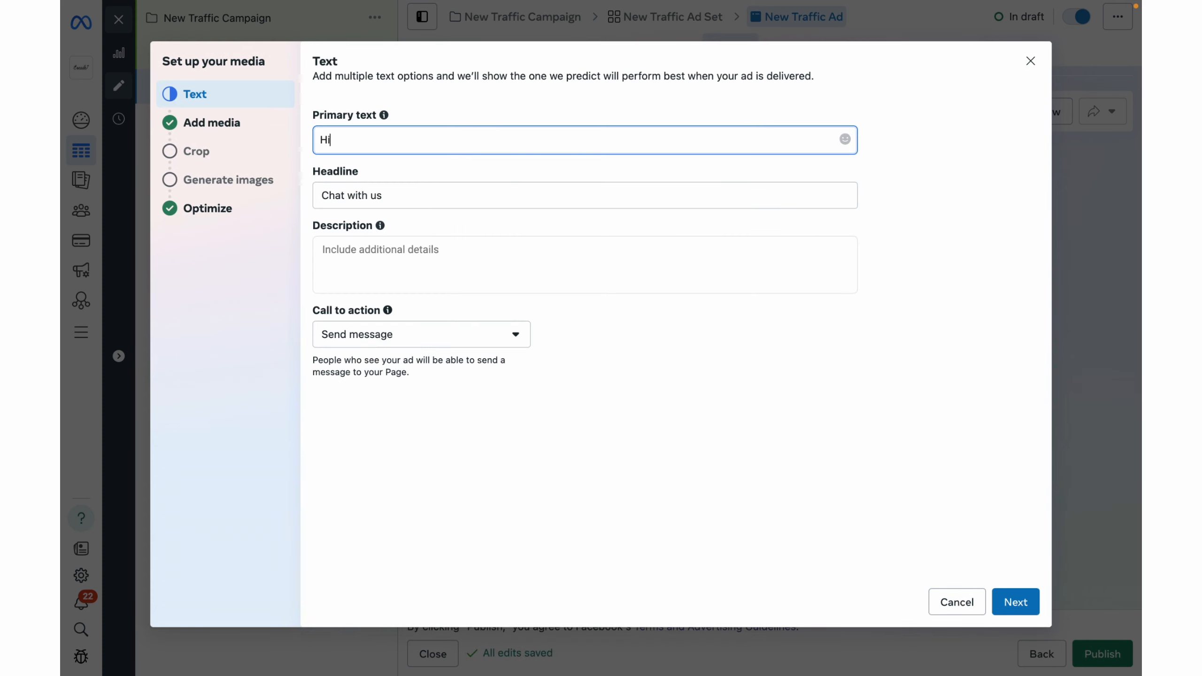
left_click(446, 244)
type("Hi")
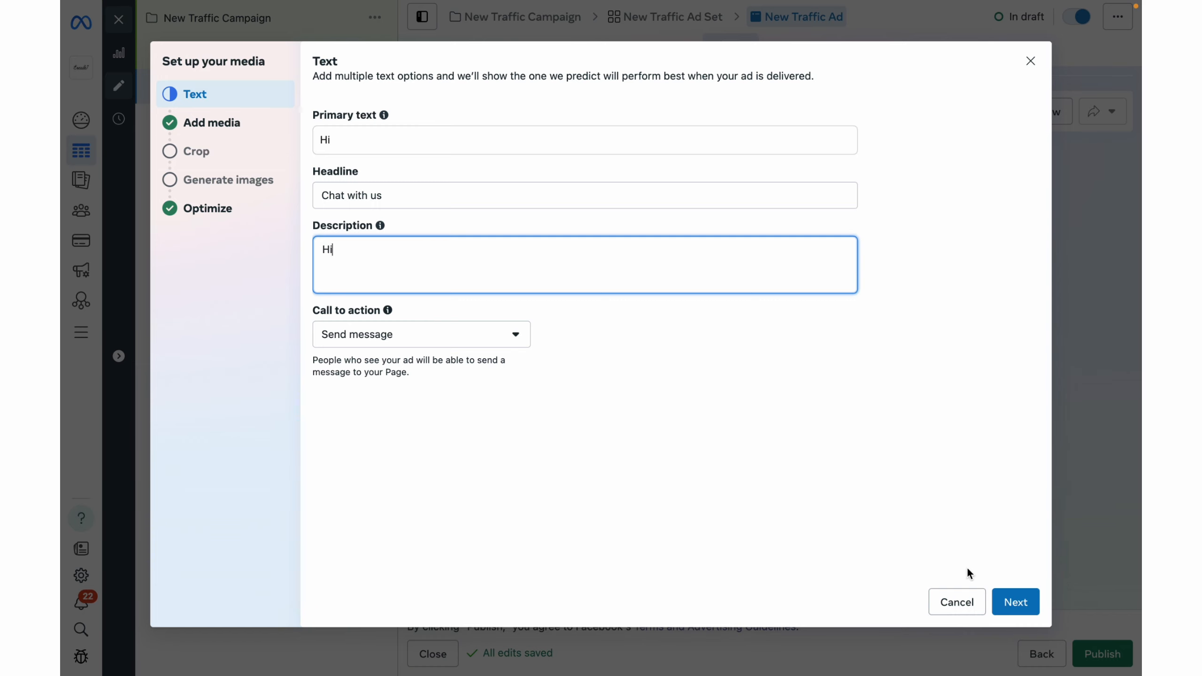
Finish the creative setup with the original crops and default enhancements, and publish the campaign.
left_click(1016, 602)
left_click(1014, 595)
left_click(1014, 594)
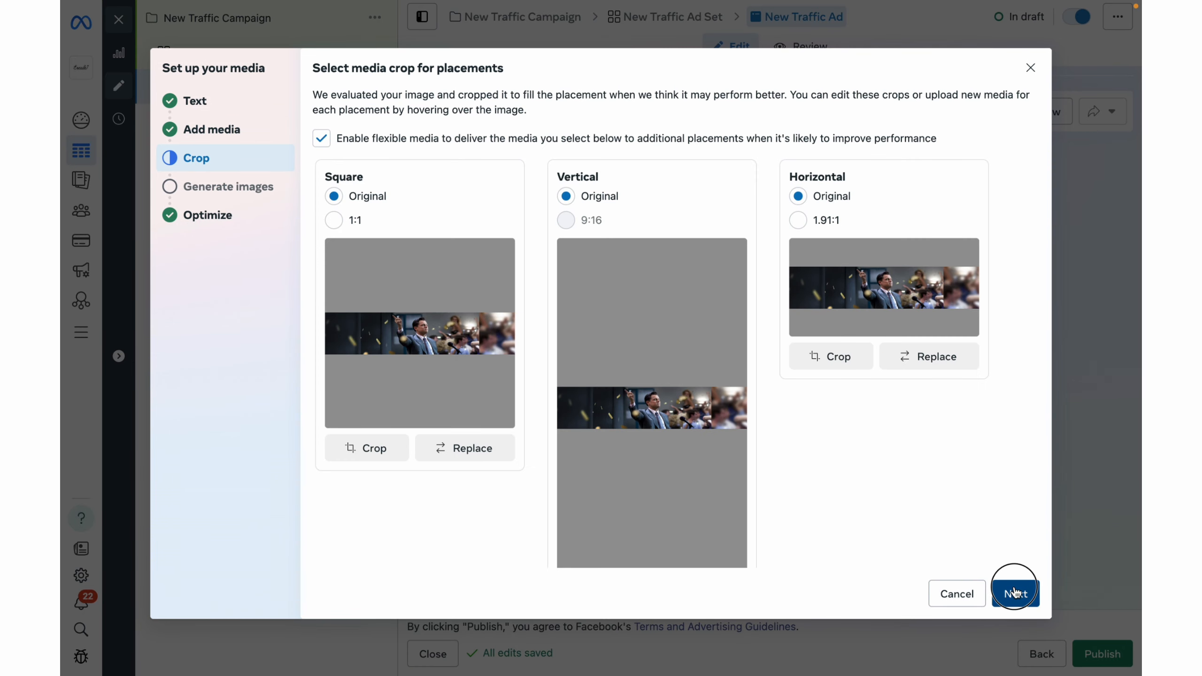
left_click(1013, 612)
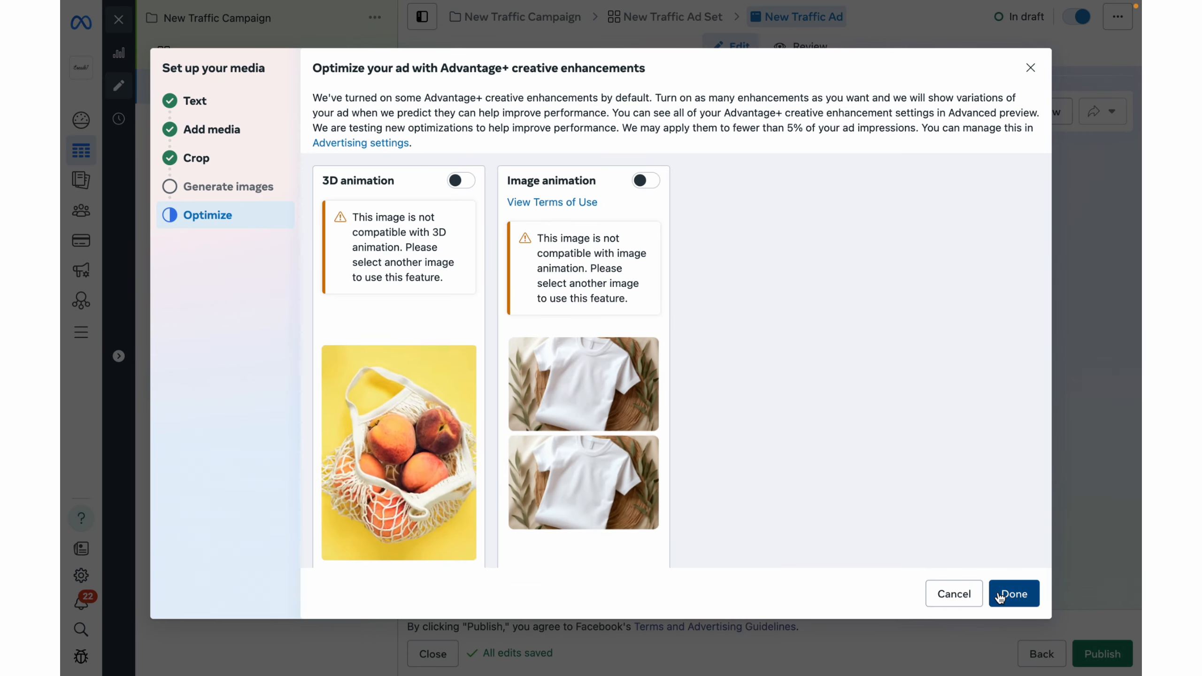
left_click(1000, 596)
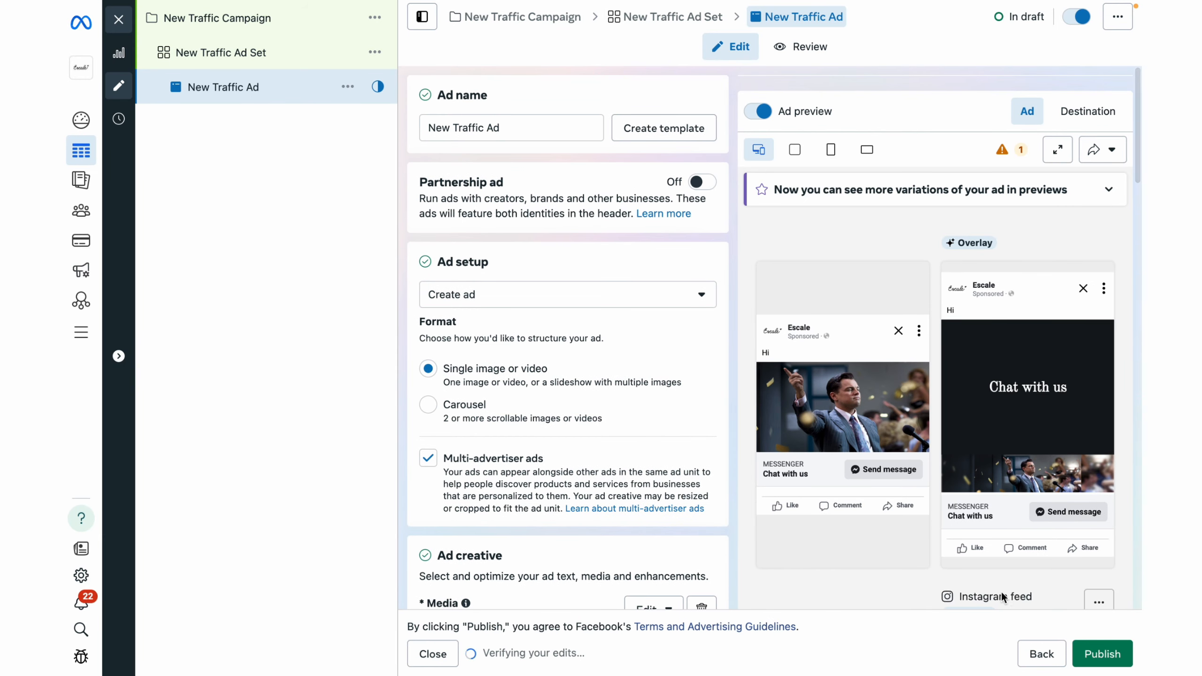
left_click(1101, 655)
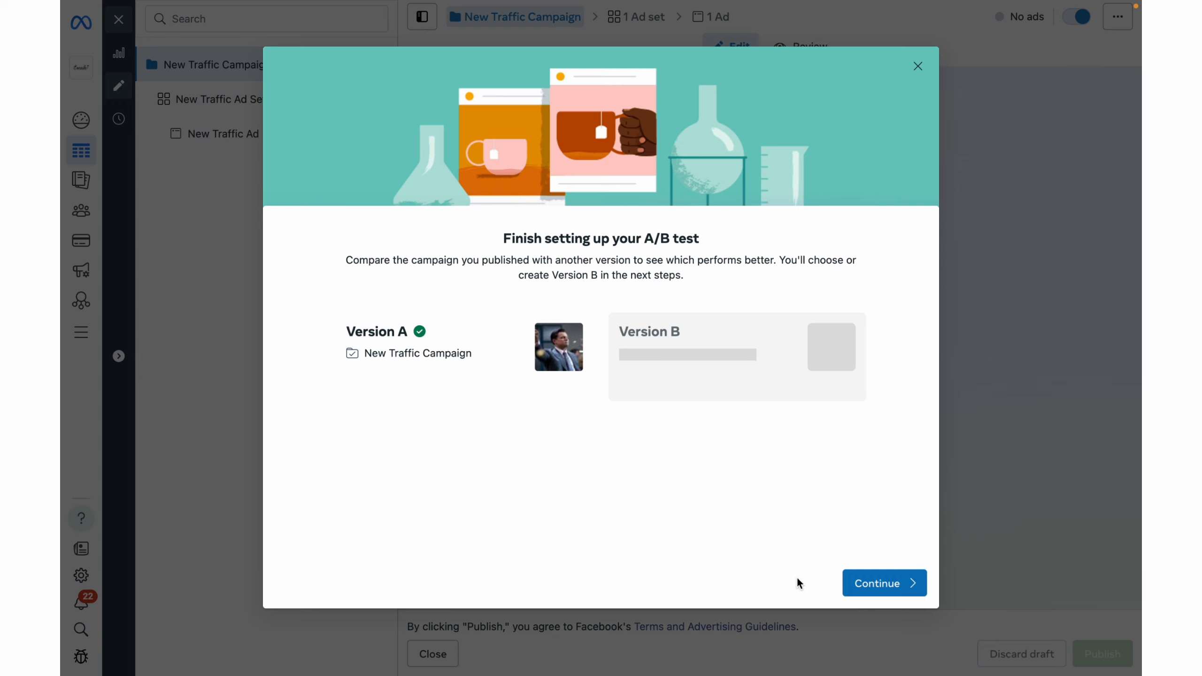
Set up version B of the A/B test as a copy of New Traffic Ad, with Creative as the test variable.
left_click(899, 582)
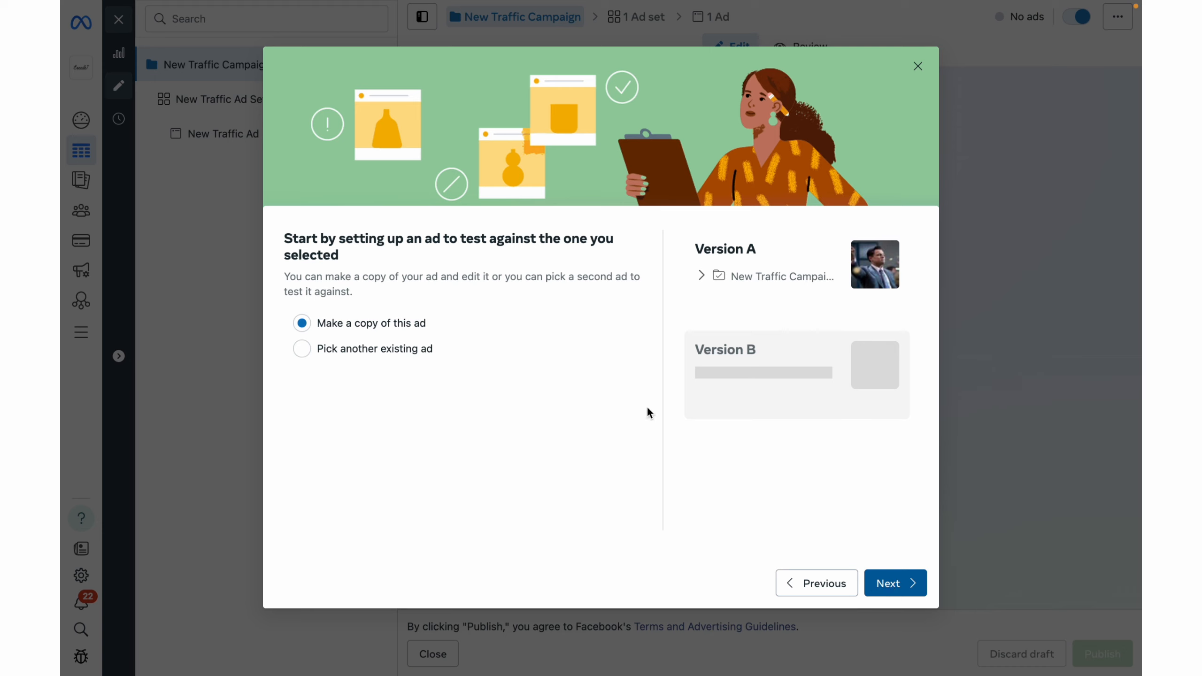
left_click(895, 583)
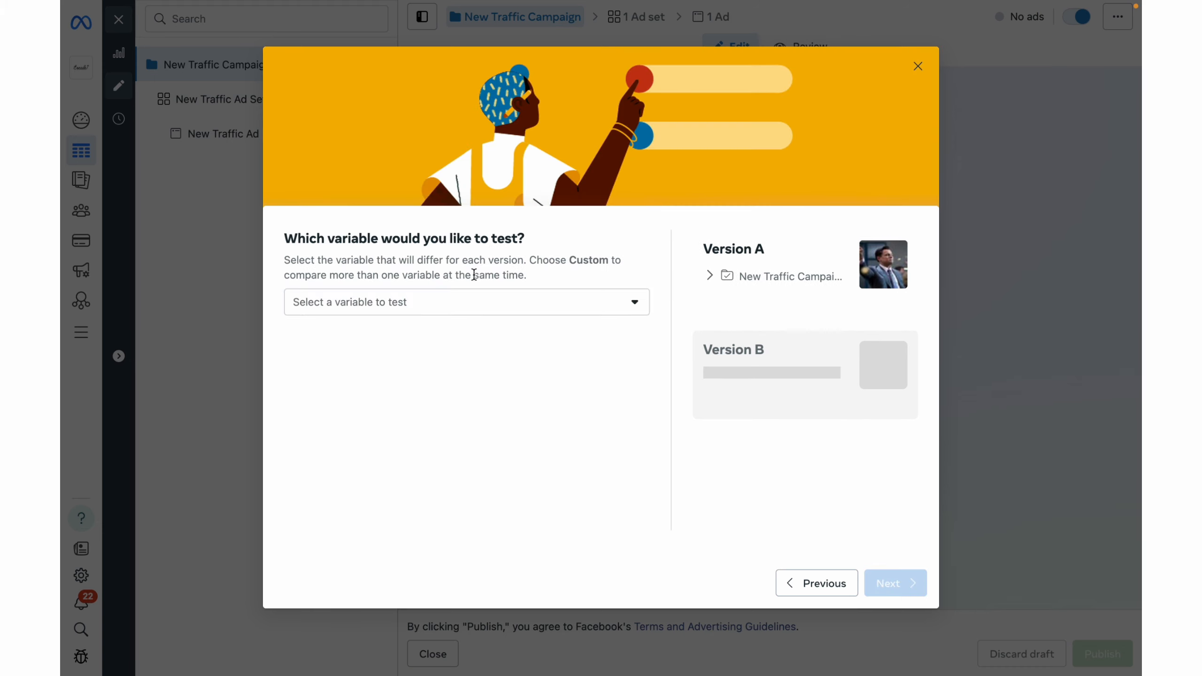
left_click(475, 303)
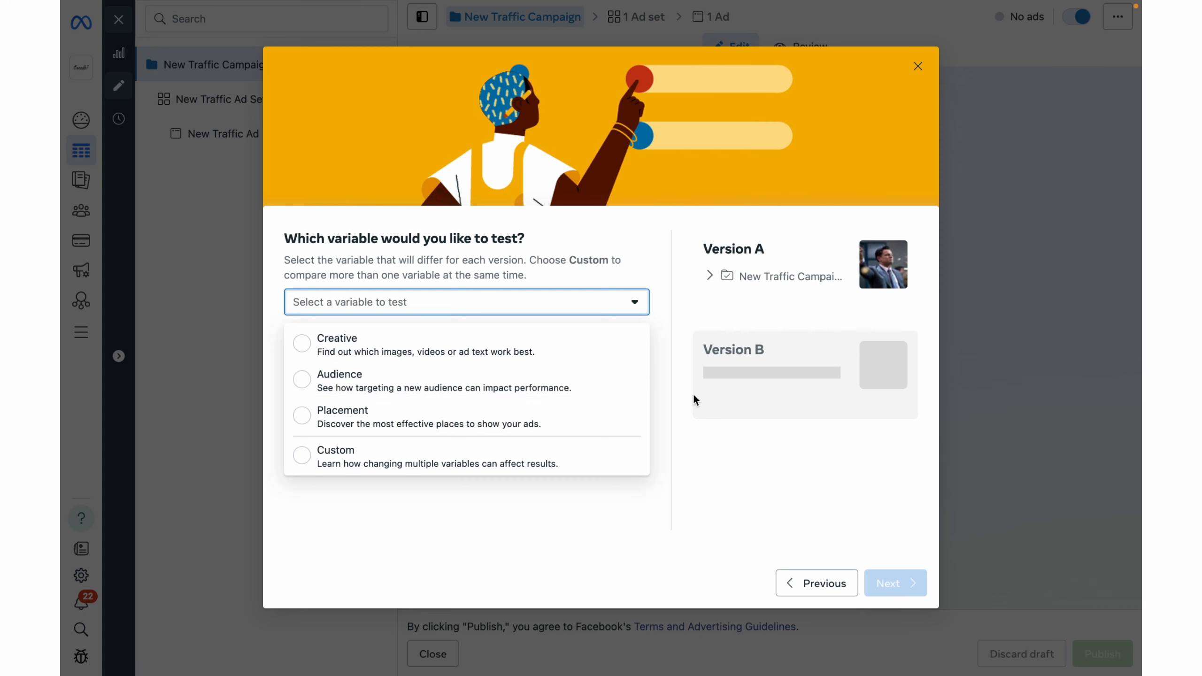
left_click(473, 341)
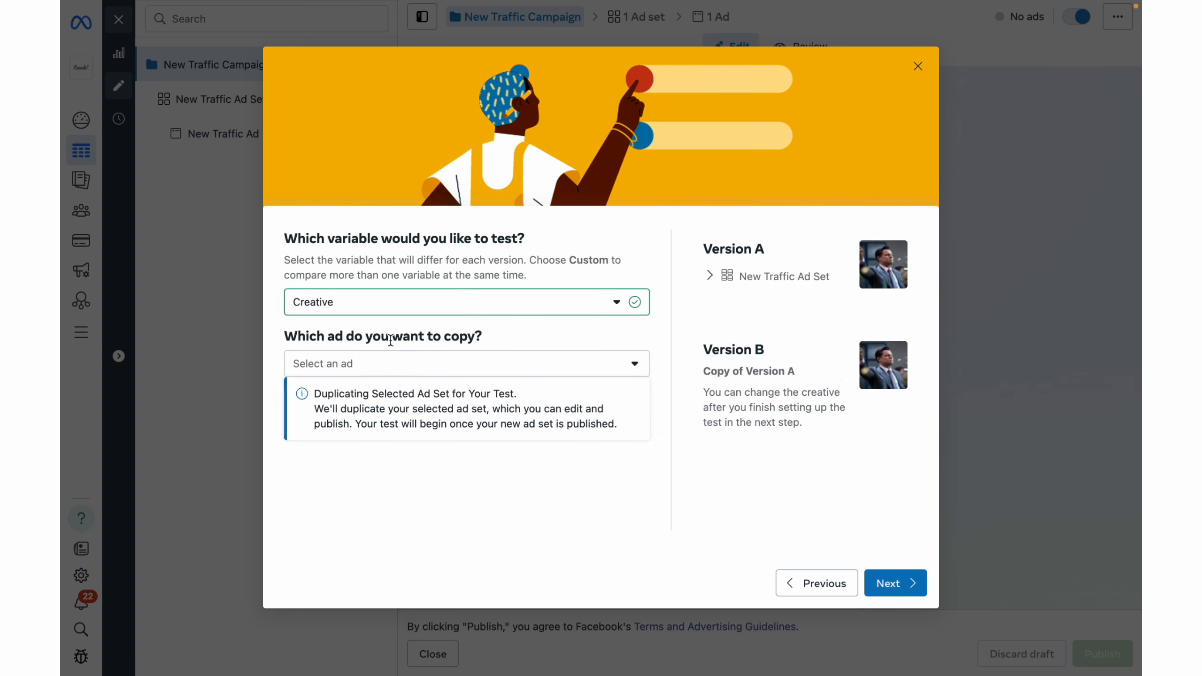
left_click(389, 363)
left_click(387, 400)
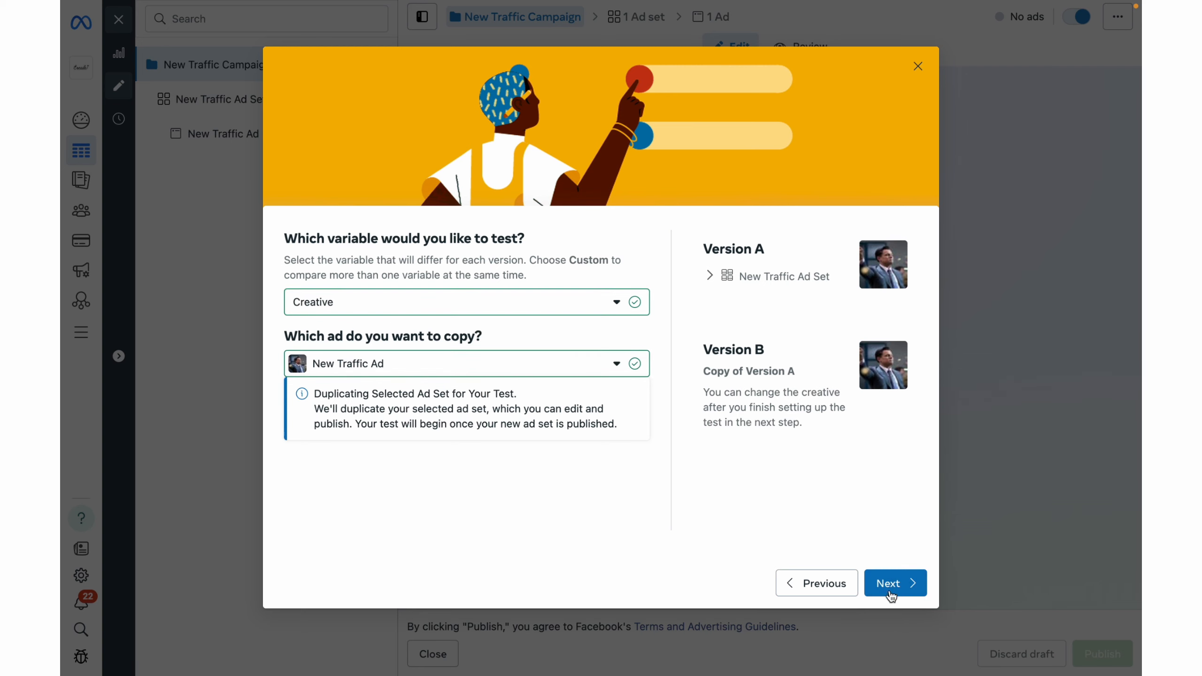
left_click(870, 585)
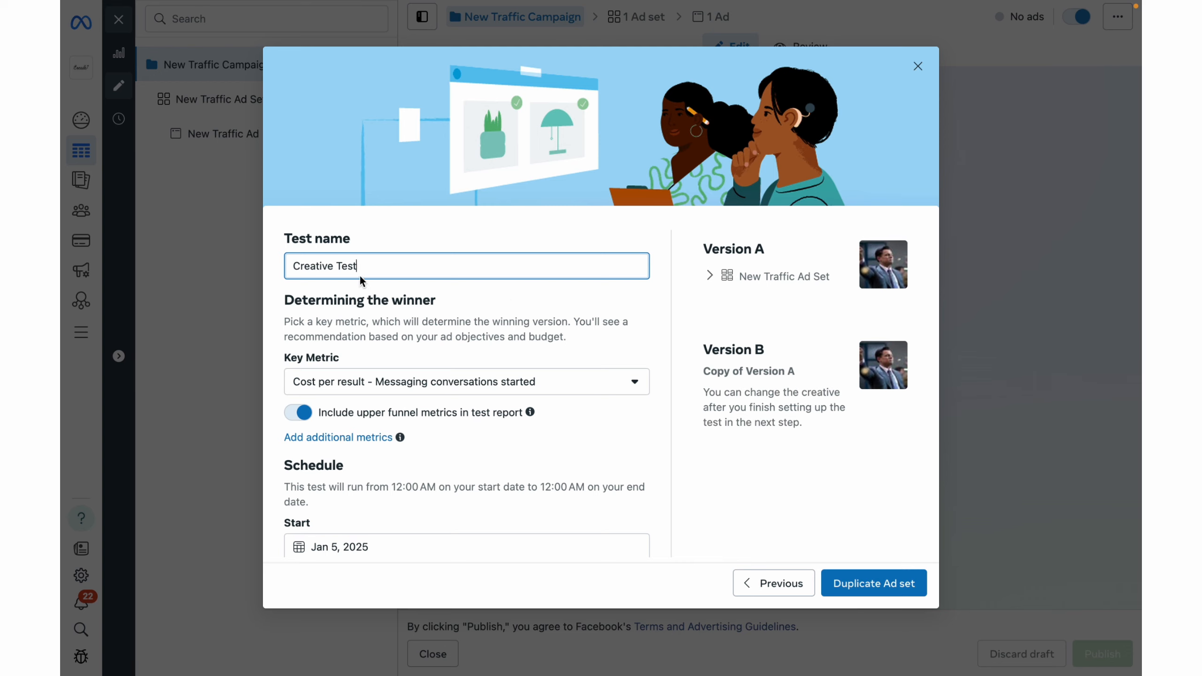
Name the test "Creative Test 2" and duplicate the ad set with the default key metric and schedule.
type("2")
left_click(579, 314)
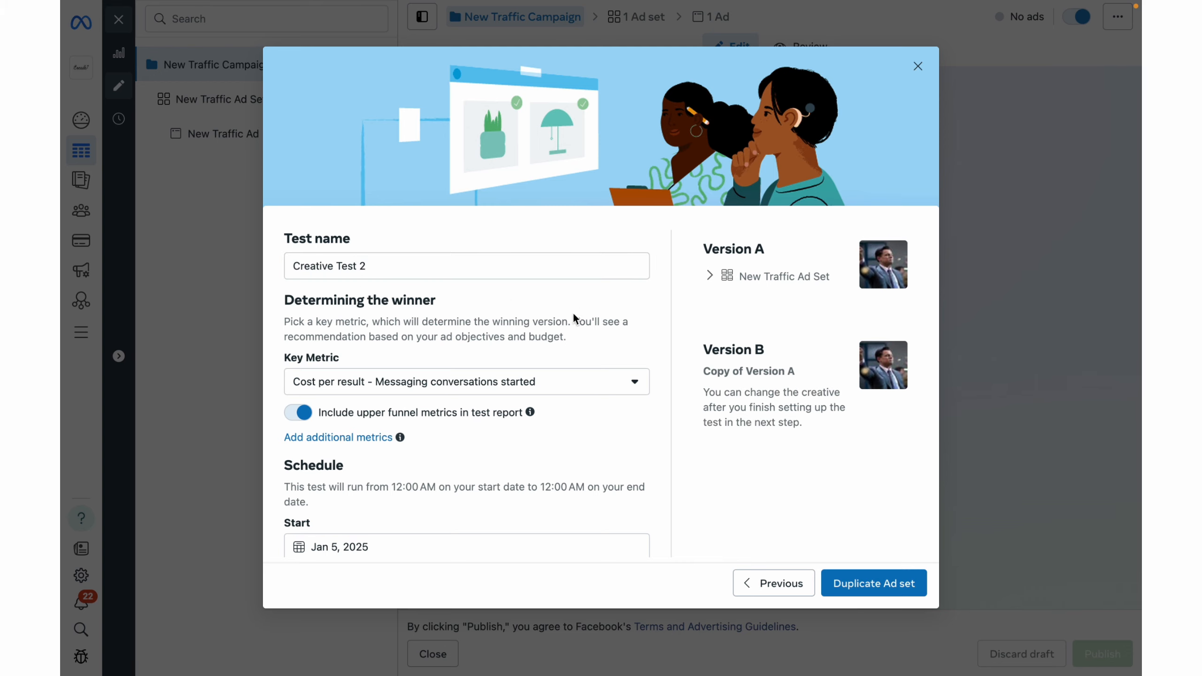
scroll(493, 376, "down", 1)
scroll(442, 386, "down", 2)
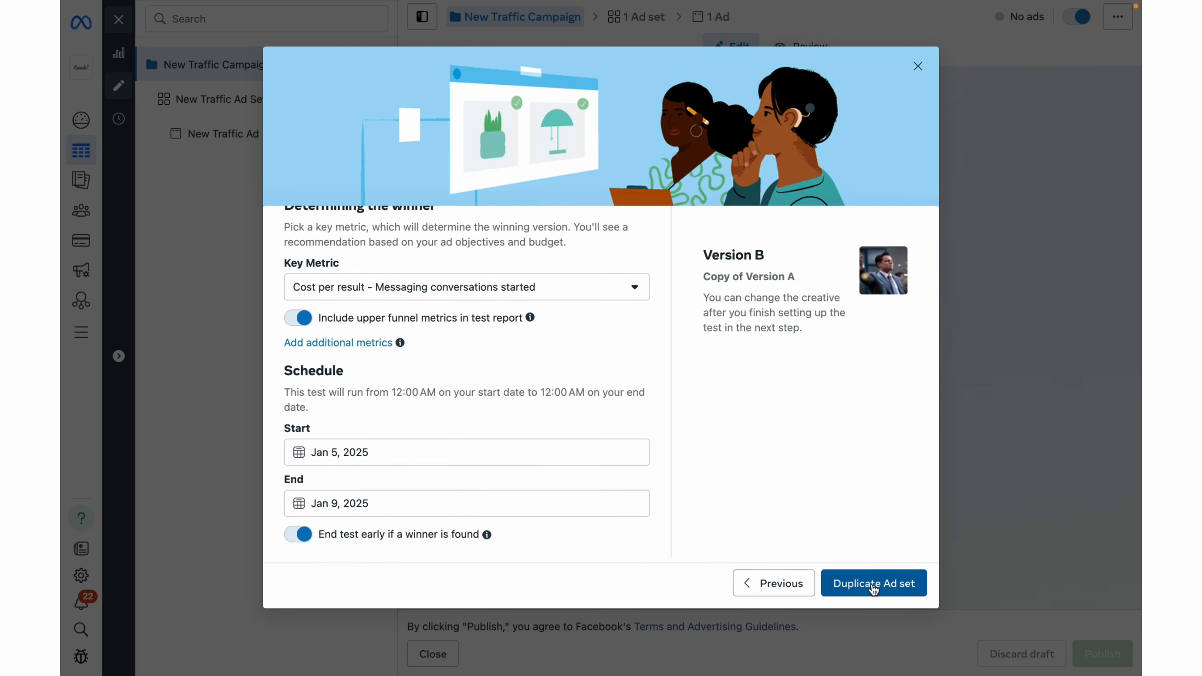
left_click(874, 585)
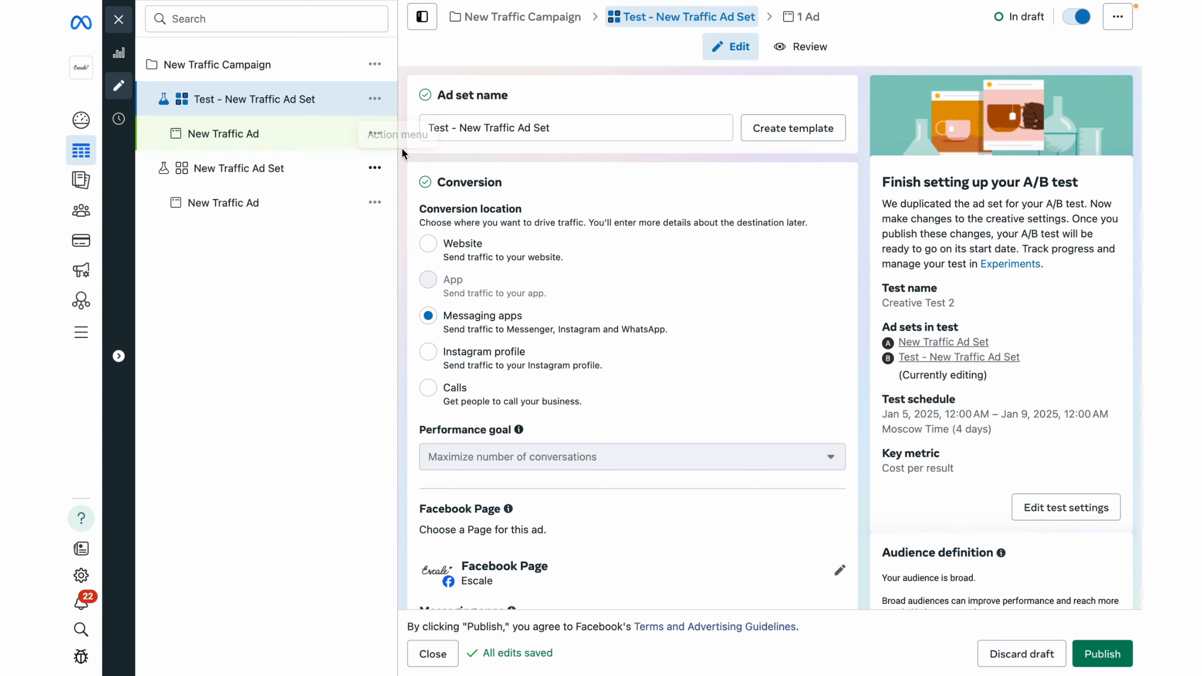
Rename the duplicated ad set as "Test - New Traffic Ad Set v2".
left_click(587, 134)
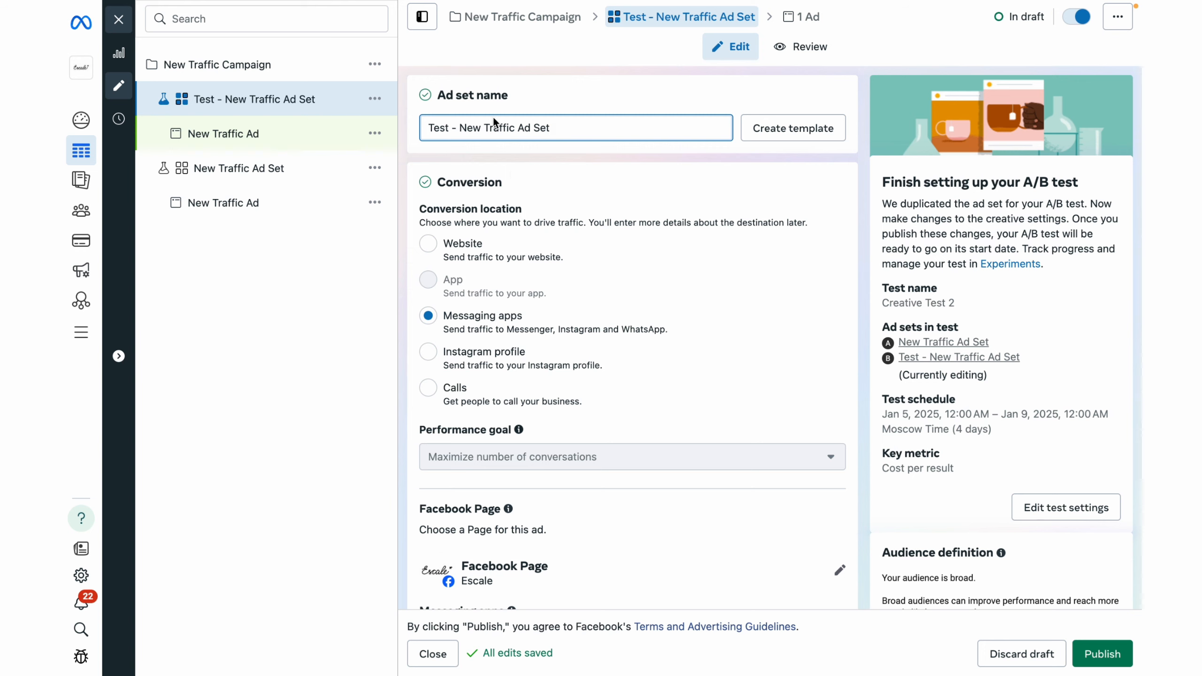
left_click(583, 122)
type("v2")
left_click(577, 87)
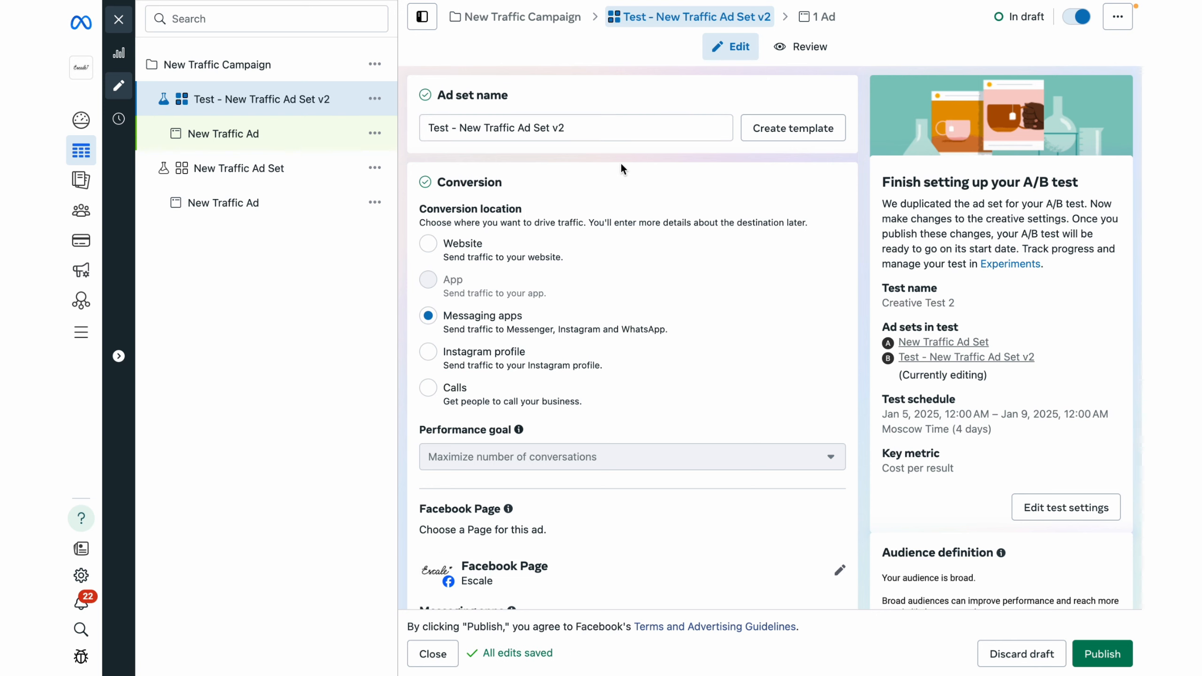
In the duplicated ad set's ad, change the primary text and the description to "Hello".
left_click(823, 21)
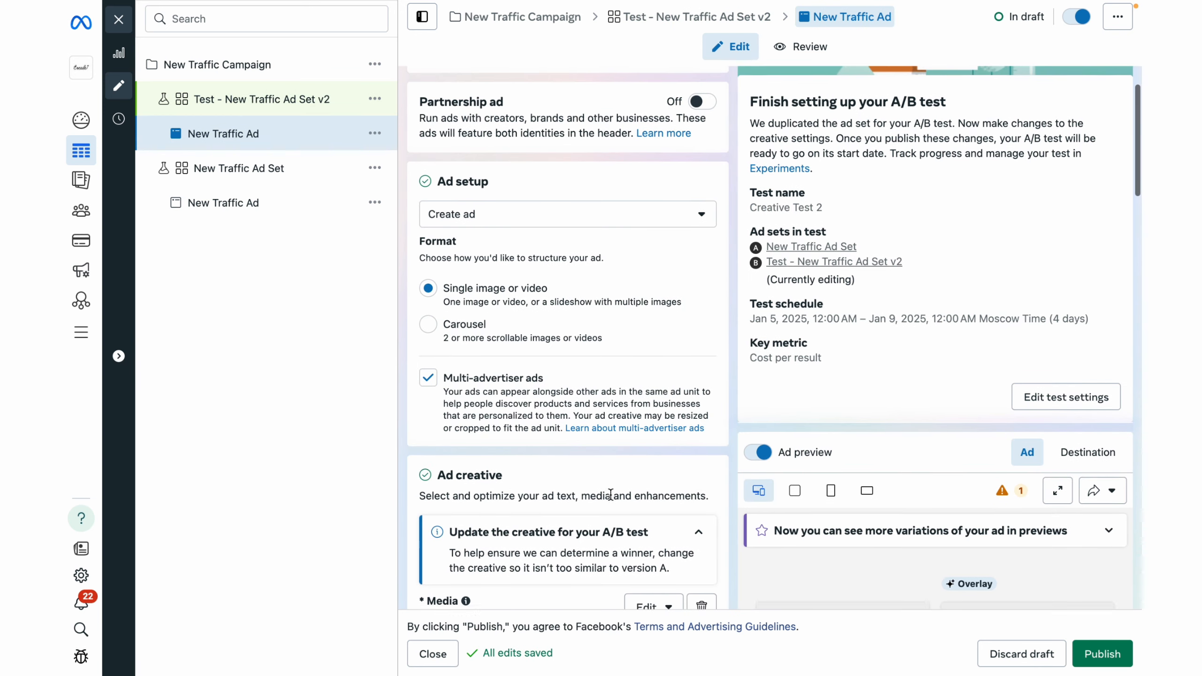
scroll(611, 494, "down", 10)
scroll(610, 494, "down", 3)
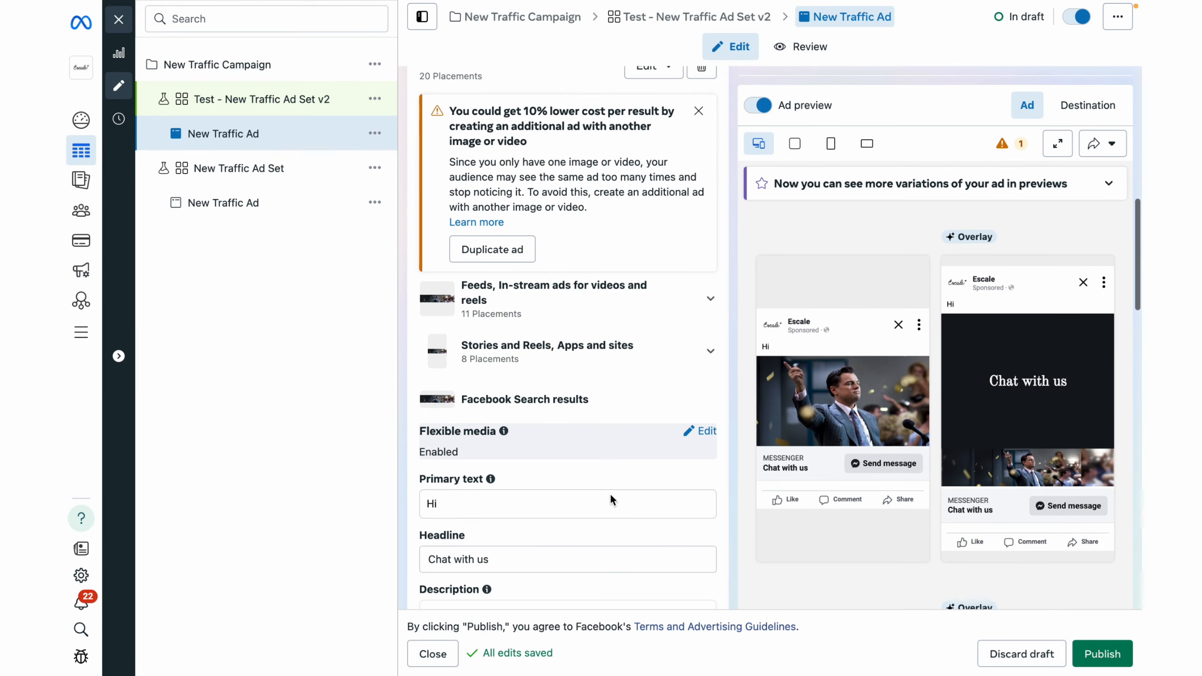
left_click(479, 463)
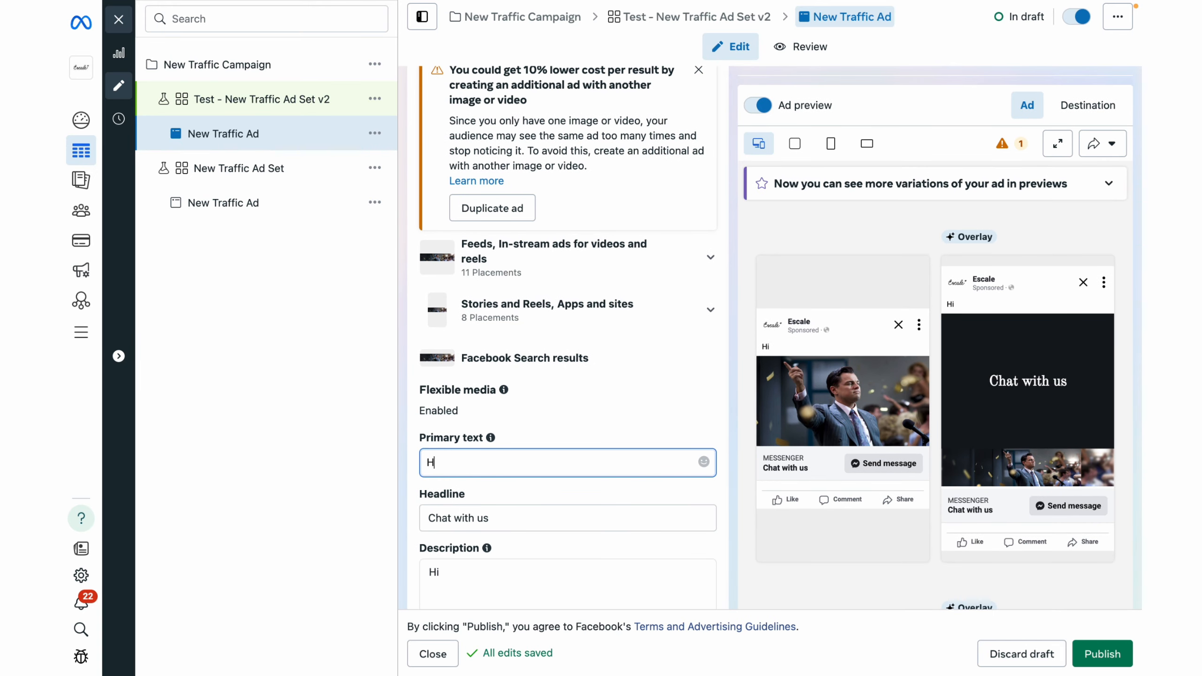
type("Hello")
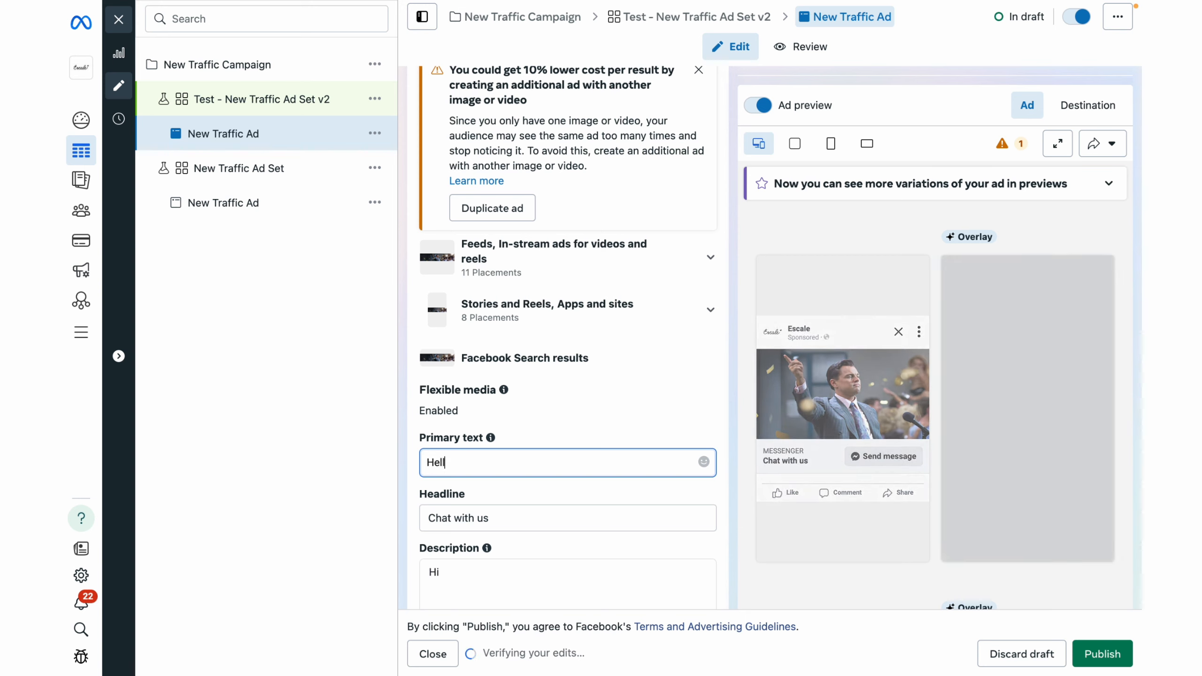
left_click(513, 575)
key("BackSpace")
type("ello")
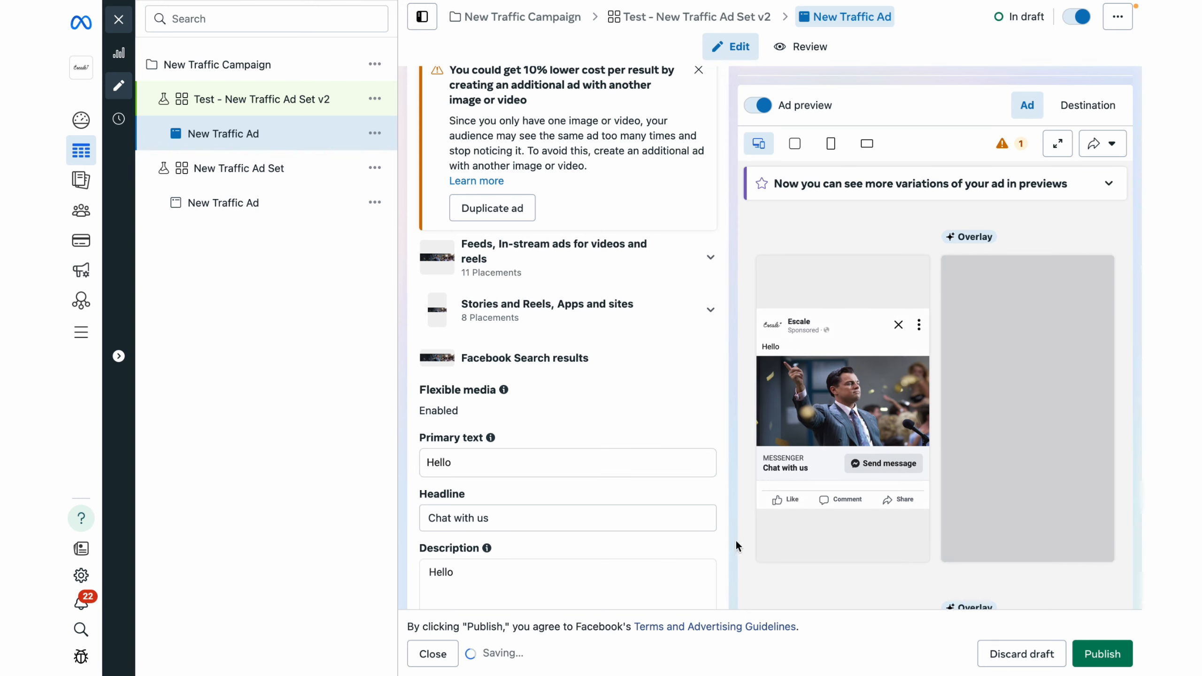
Review the duplicated ad's settings and publish the ad set Test - New Traffic Ad Set v2 with its A/B test.
scroll(729, 530, "down", 10)
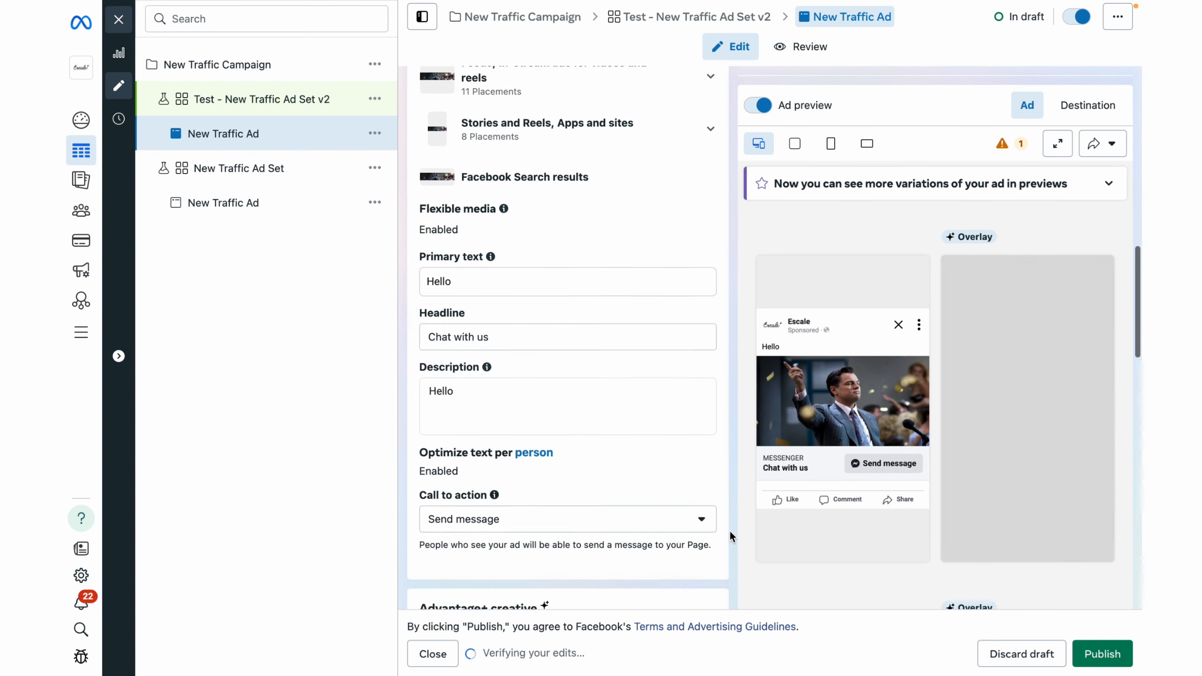
scroll(730, 537, "down", 5)
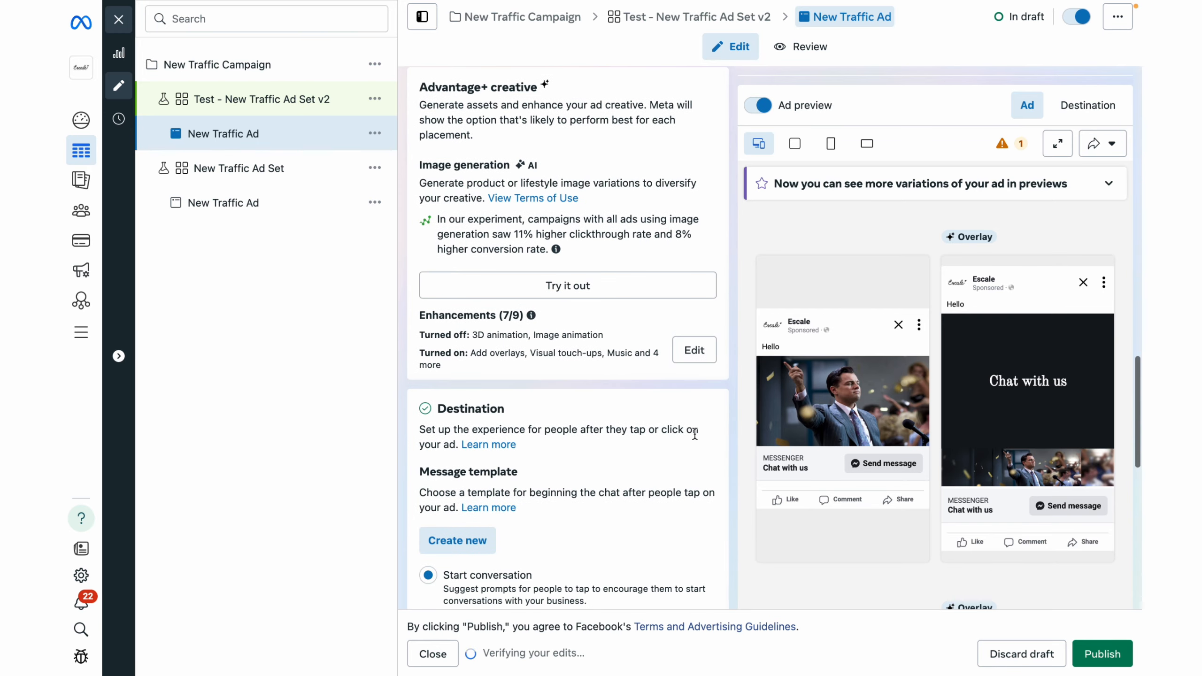
scroll(696, 434, "down", 1)
scroll(696, 434, "up", 20)
scroll(696, 434, "up", 4)
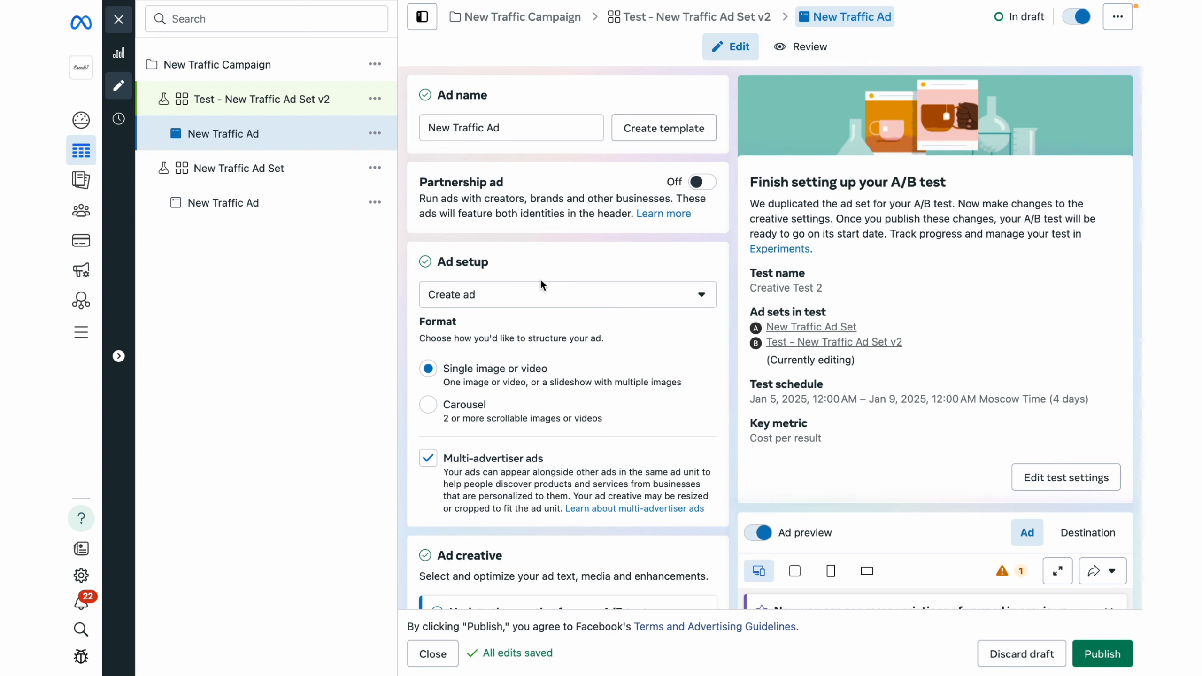
scroll(558, 435, "down", 2)
scroll(559, 440, "down", 7)
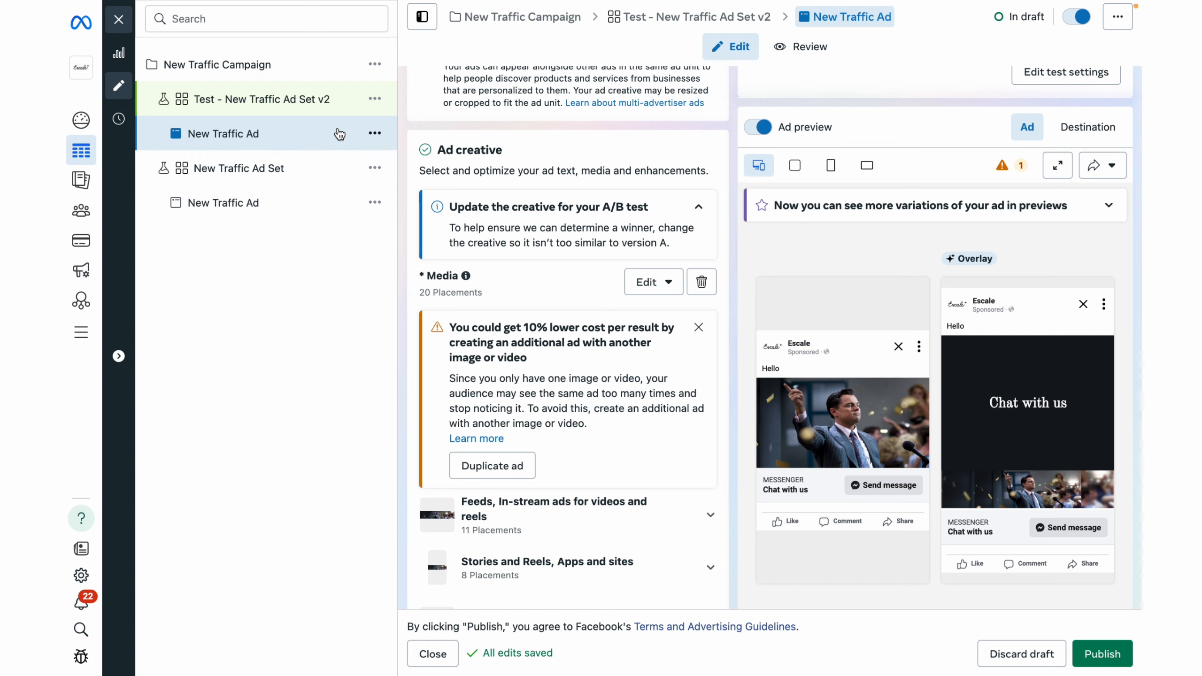
left_click(278, 97)
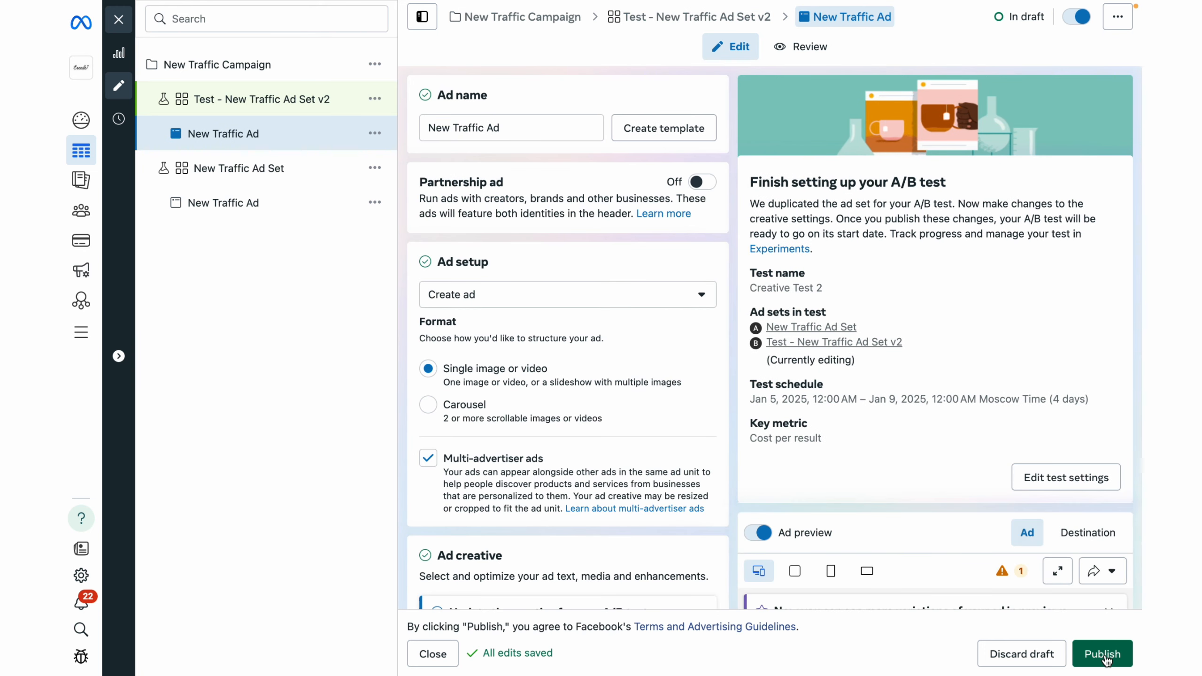
left_click(1103, 656)
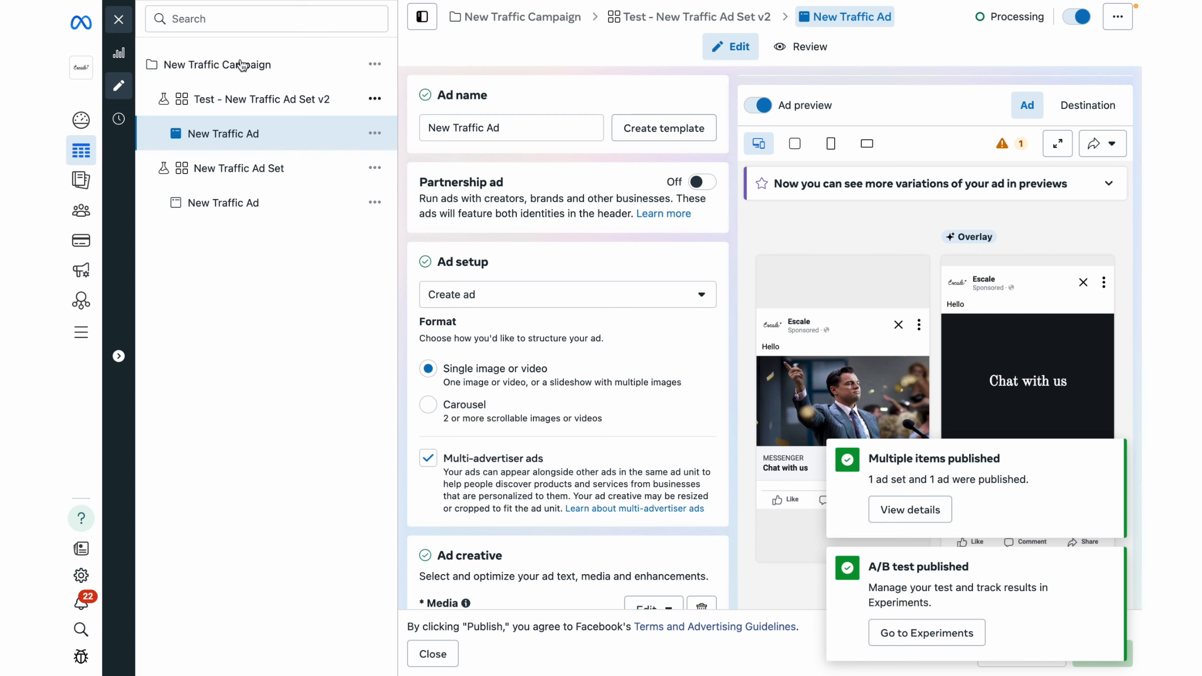
Close the ad editor and view all ad sets of New Traffic Campaign with the ad set and ad selections cleared.
left_click(121, 19)
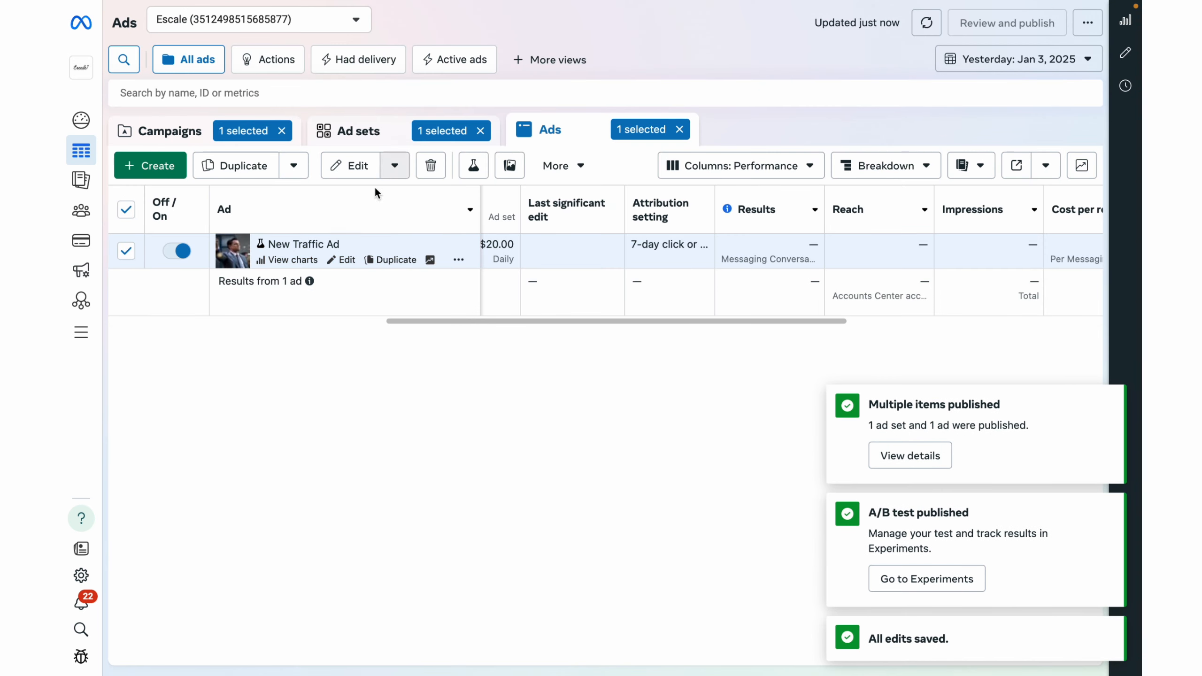
left_click(358, 136)
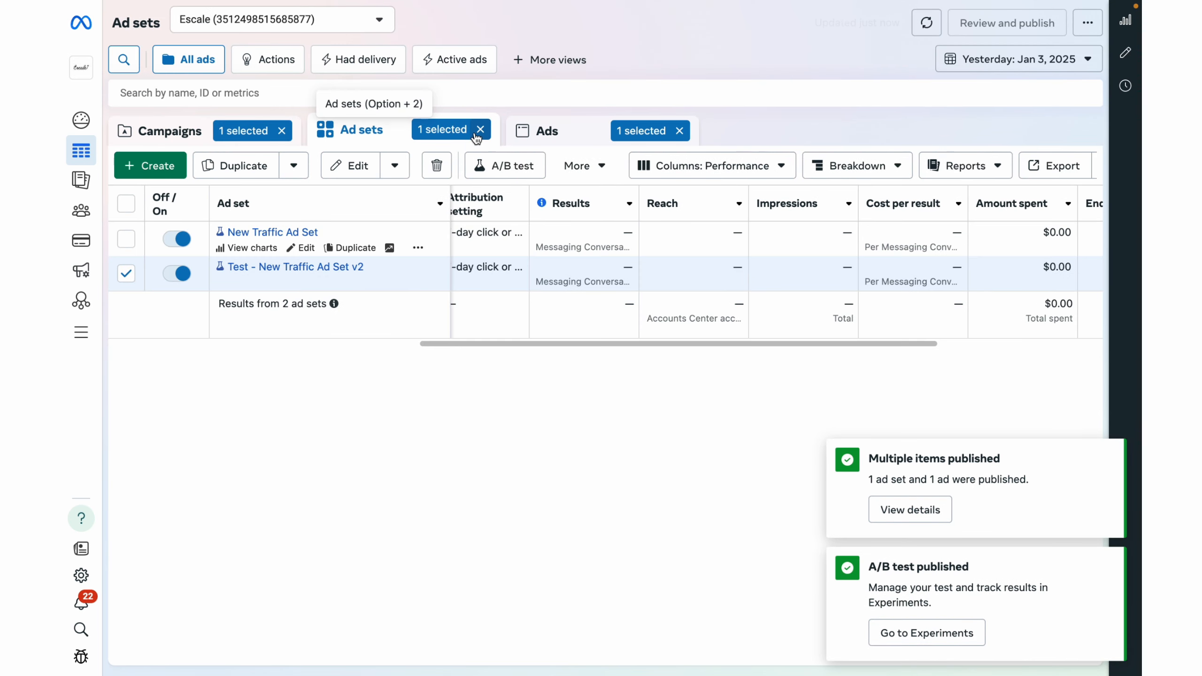
left_click(480, 131)
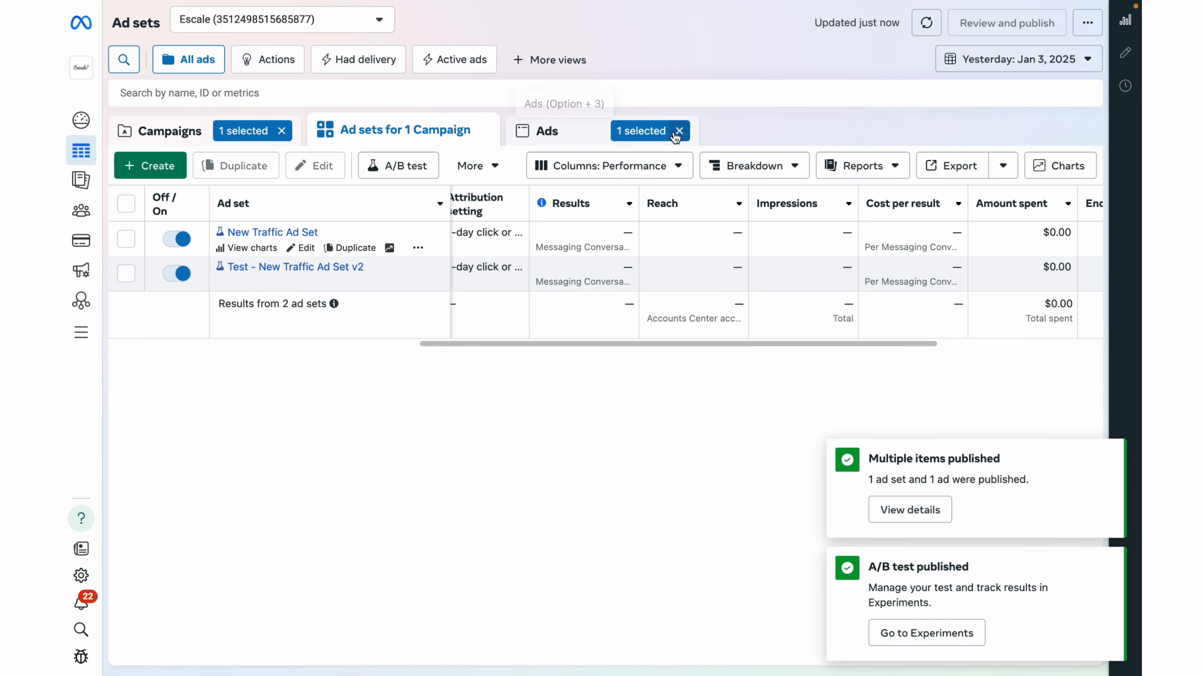
left_click(679, 130)
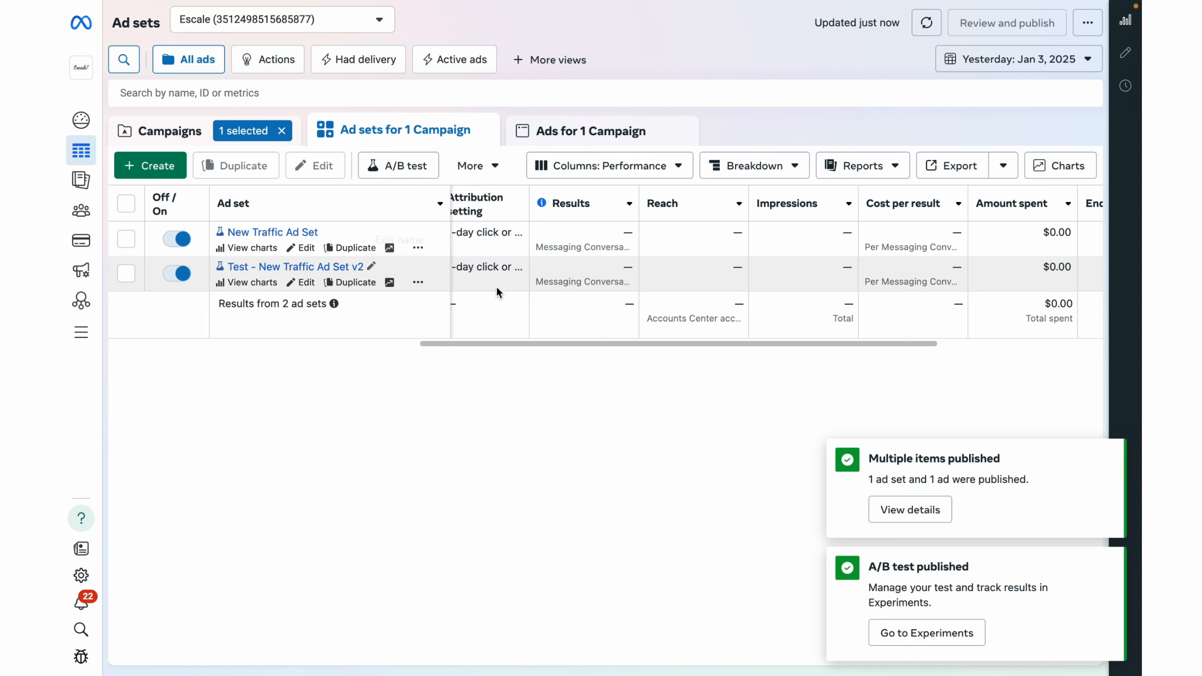
left_click_drag(576, 344, 410, 344)
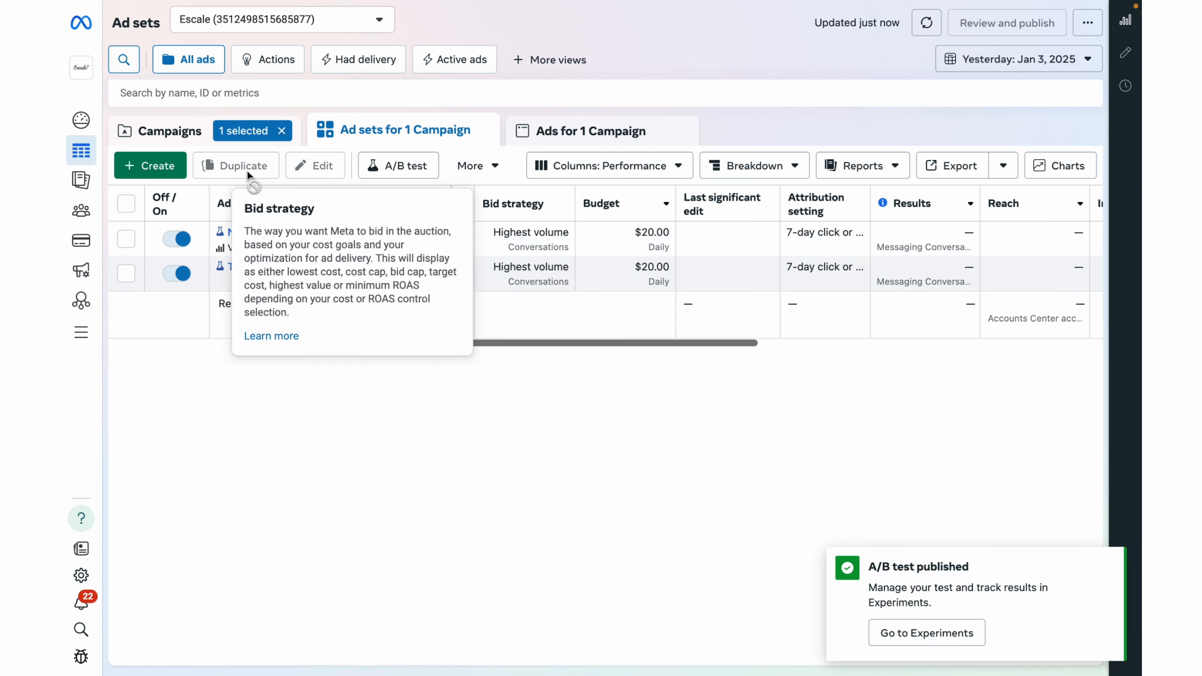
In the campaign list, select only Test camp 1 and start a new A/B test with it as version A.
left_click(181, 140)
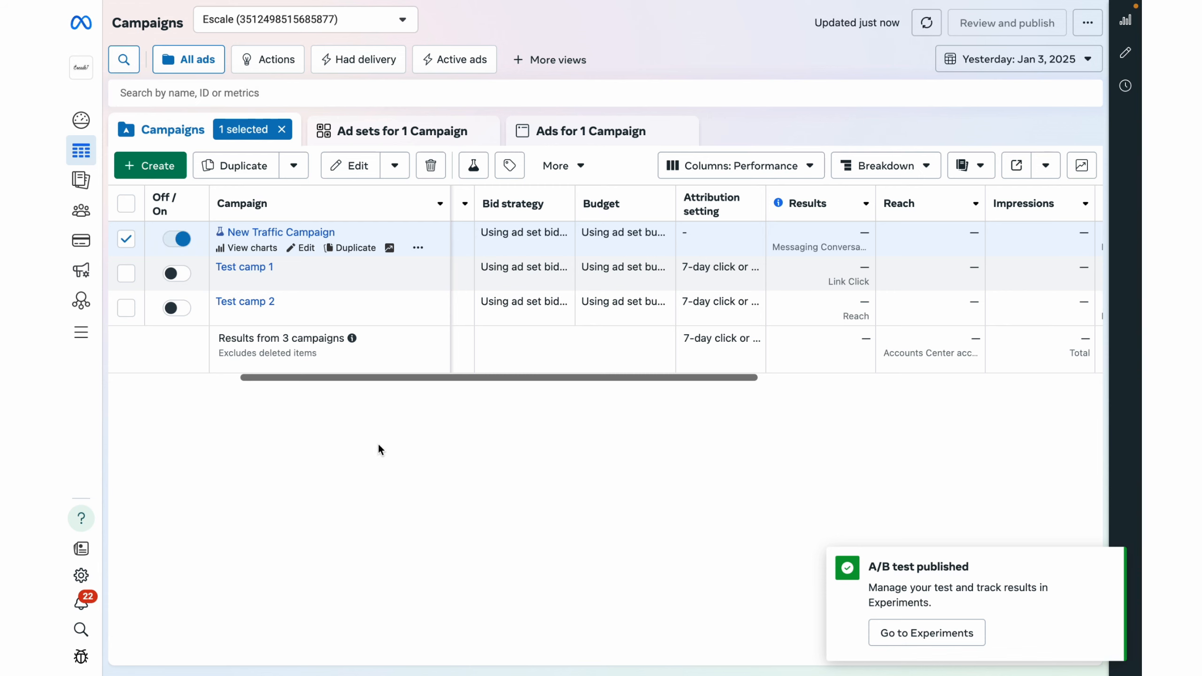
left_click(126, 239)
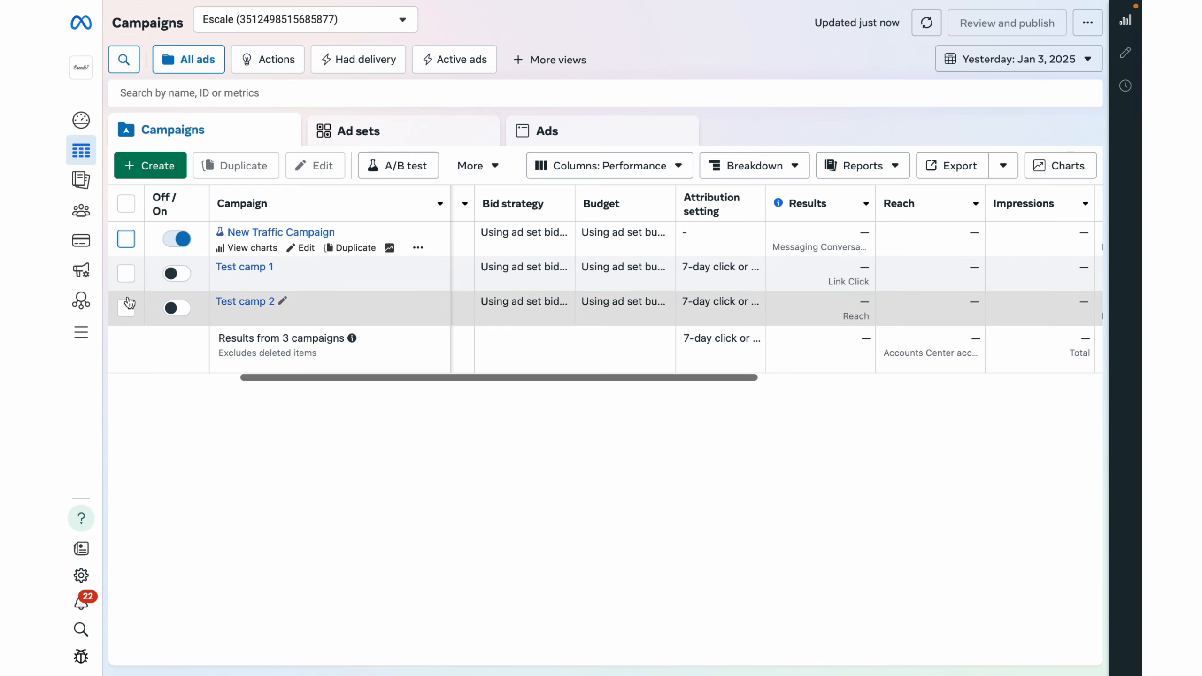
left_click(126, 274)
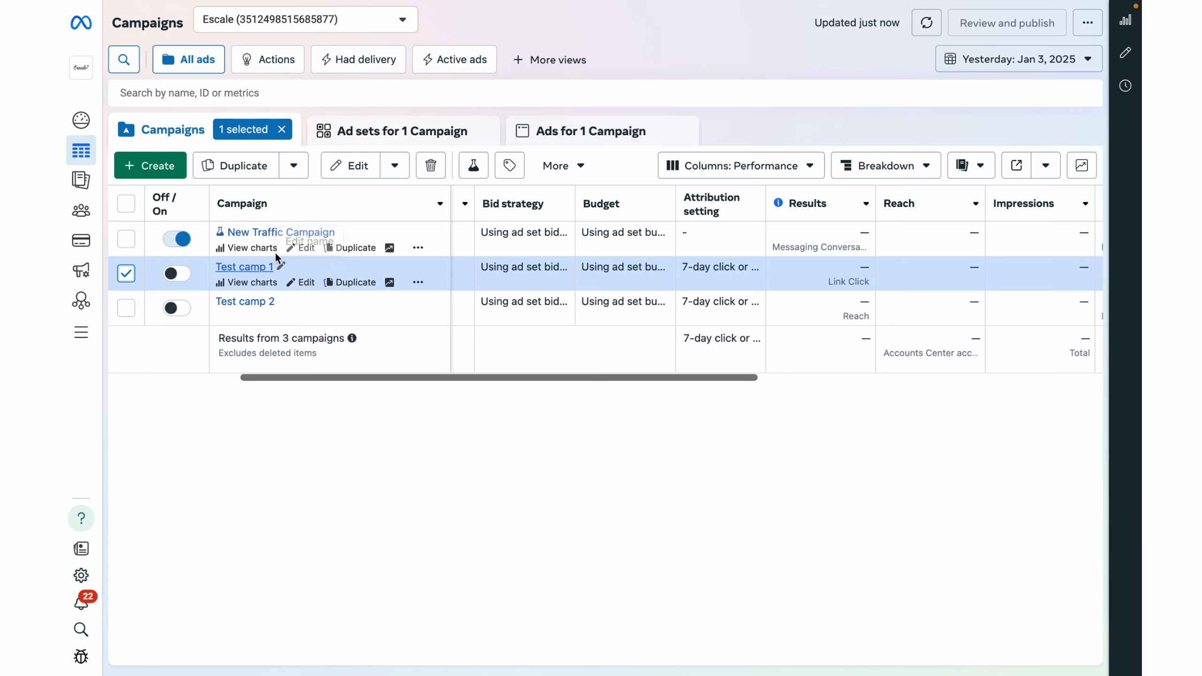
left_click(475, 166)
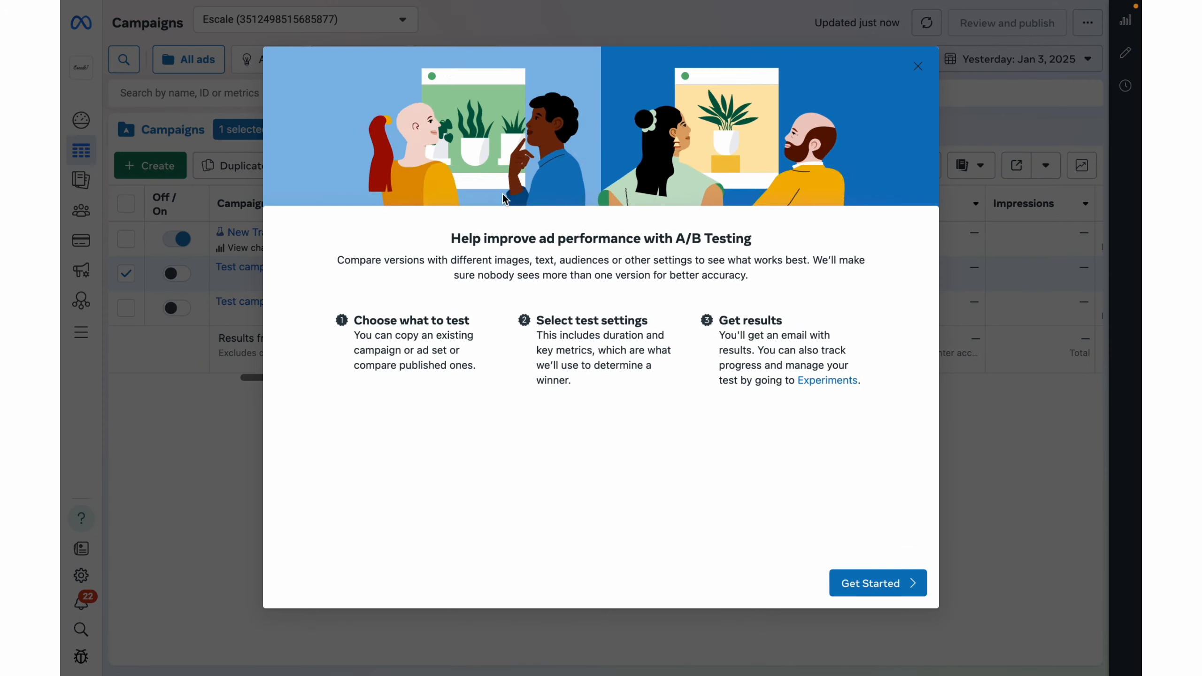
left_click(874, 584)
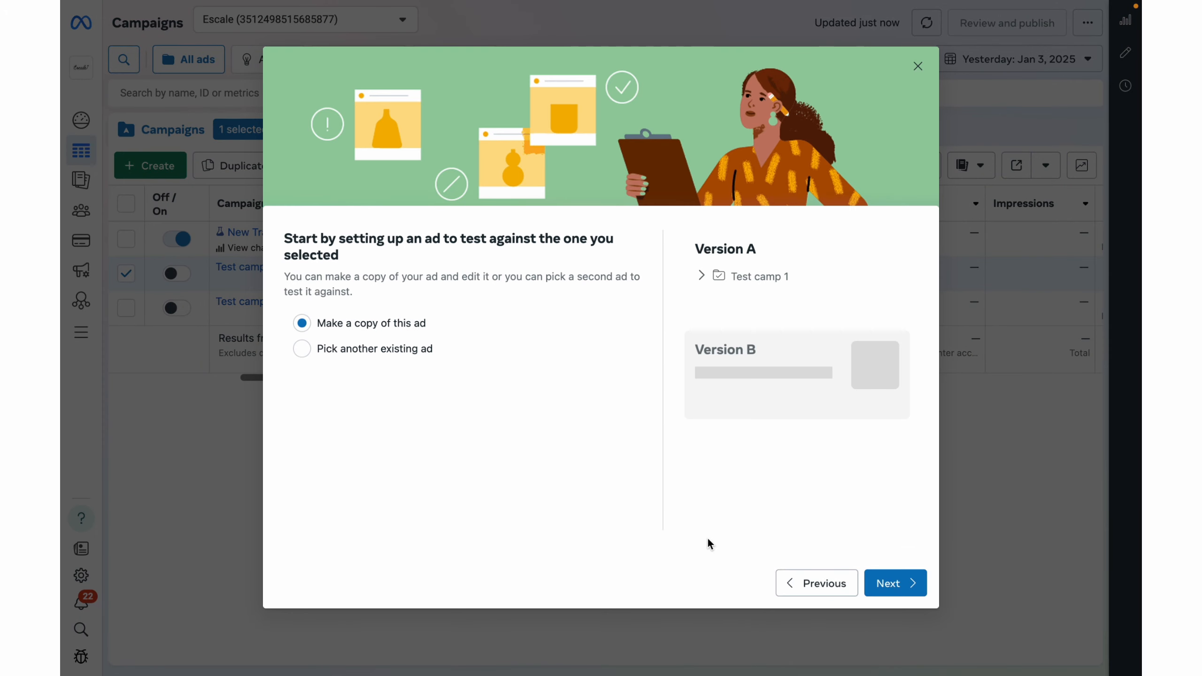